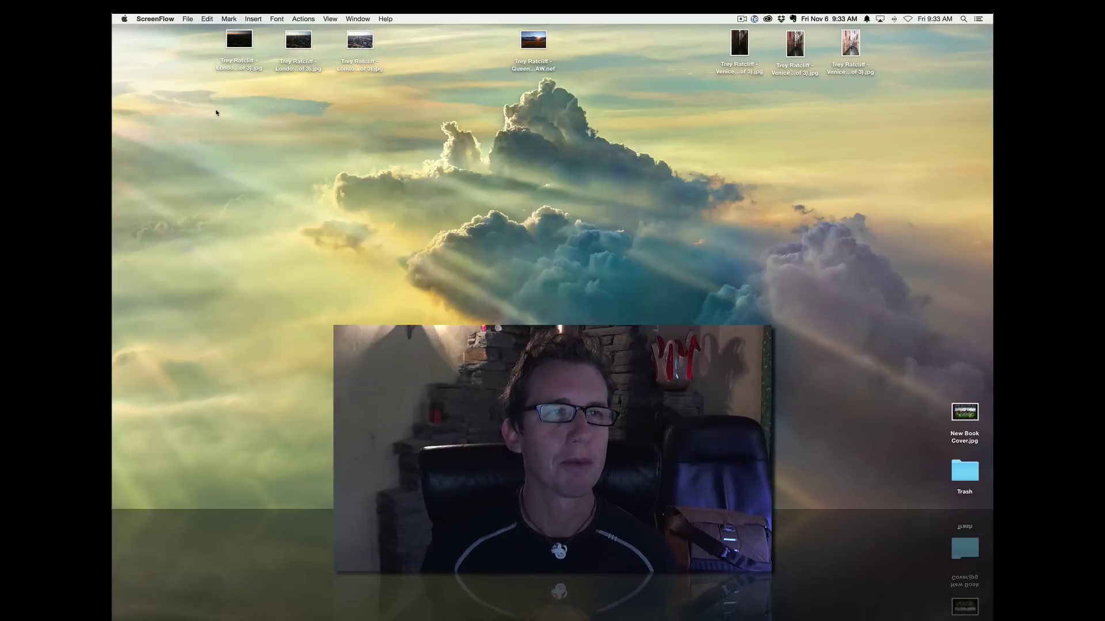
Step: Preview the London, Queenstown and Venice source images in Finder, then launch Aurora HDR Pro from the Dock
drag(217, 112, 418, 38)
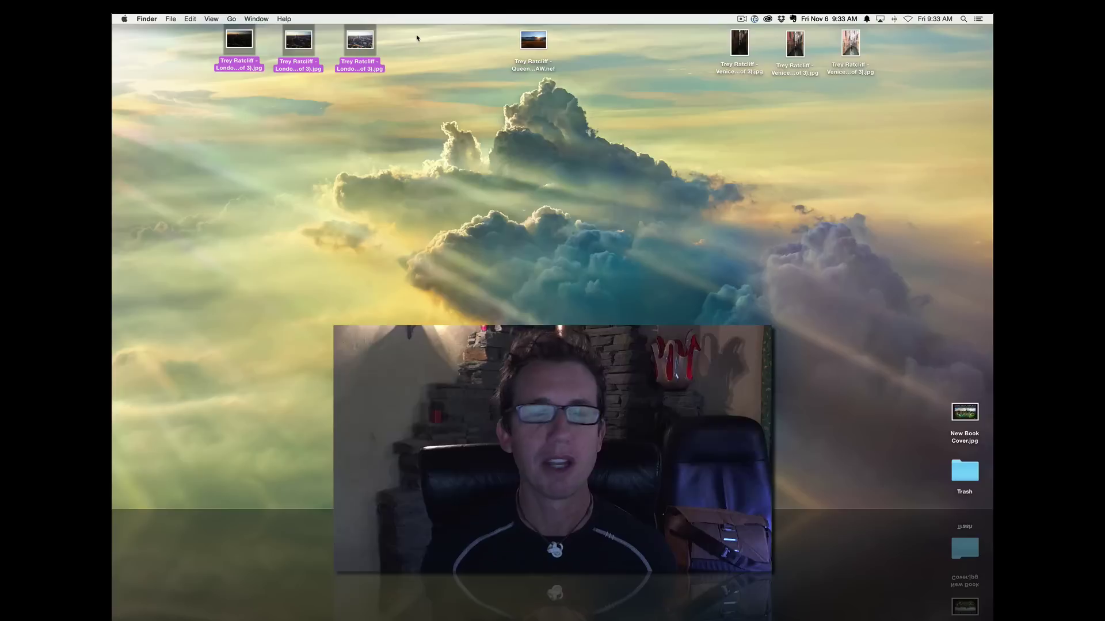
click(461, 92)
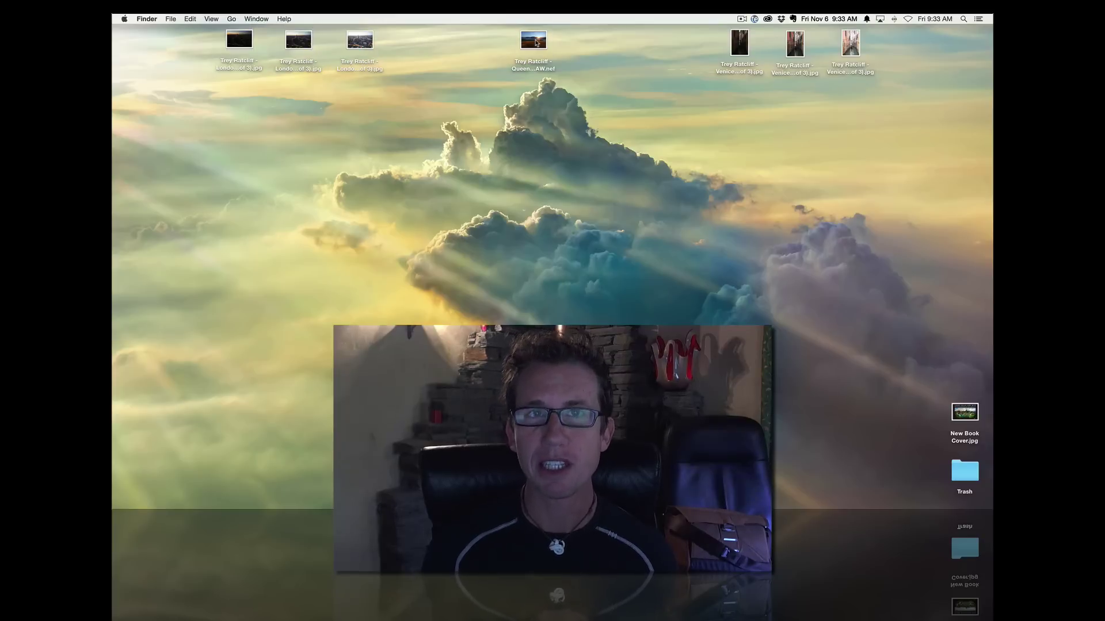
click(536, 43)
drag(720, 99, 898, 45)
click(654, 130)
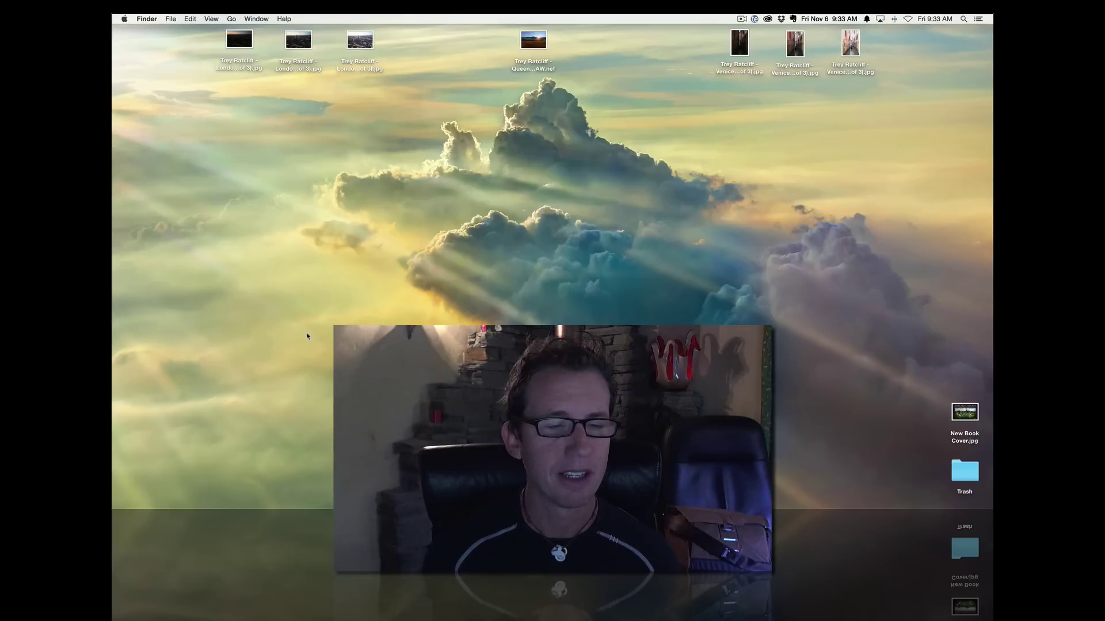
click(201, 493)
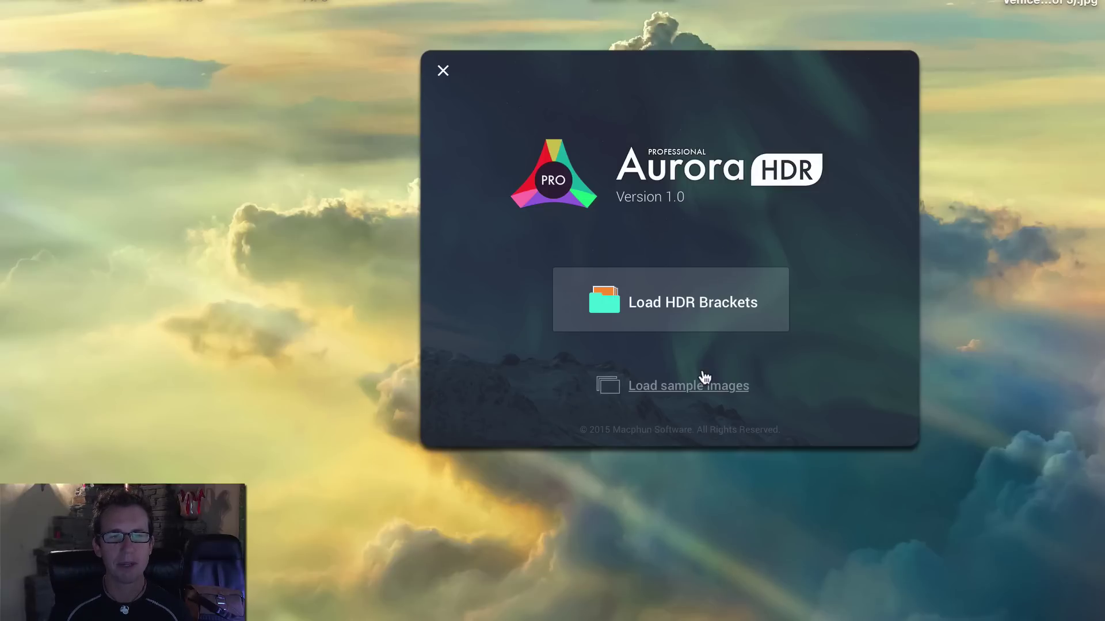
Step: Close the Version 1.0 welcome window so the three London bracket JPGs can be loaded
click(691, 389)
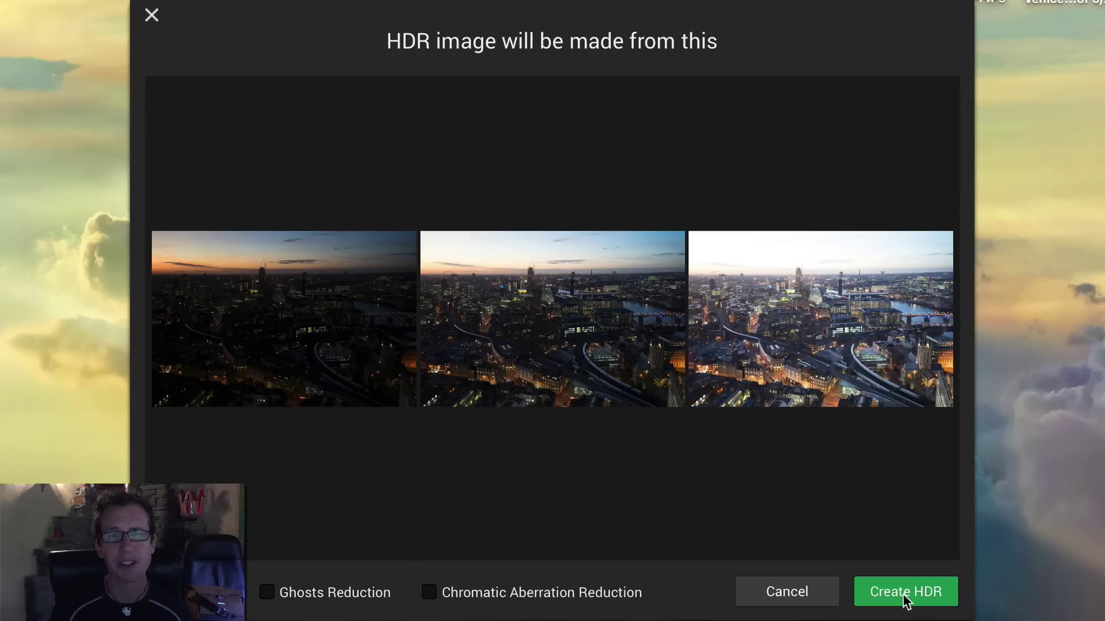
Step: Create a 32-bit 4000 x 2670 HDR image from the three London brackets
click(905, 592)
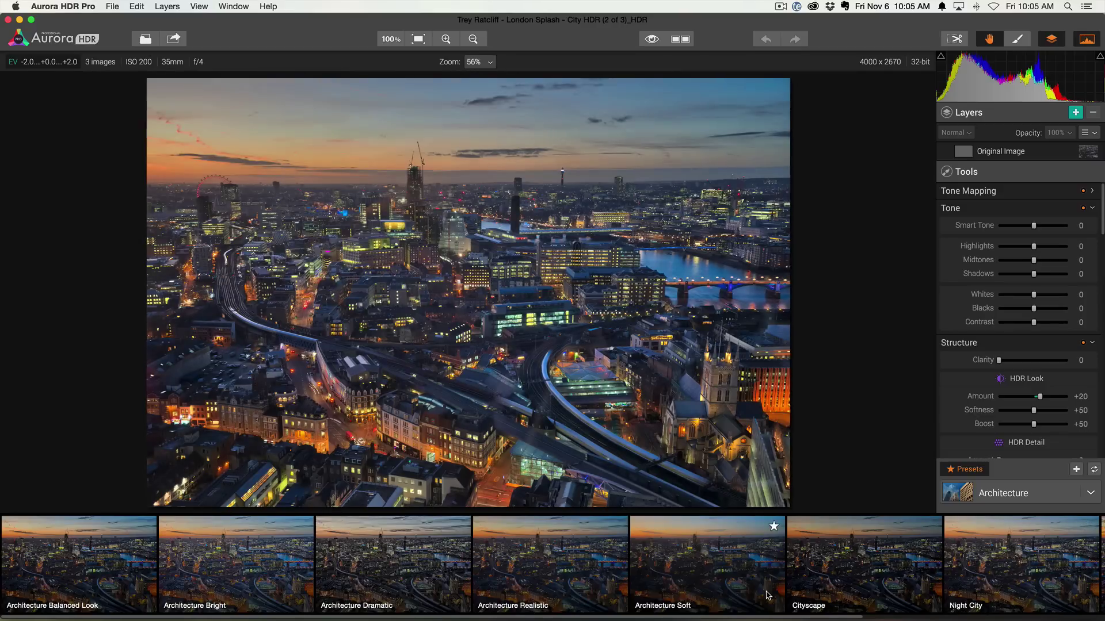
scroll(767, 596, right, 10)
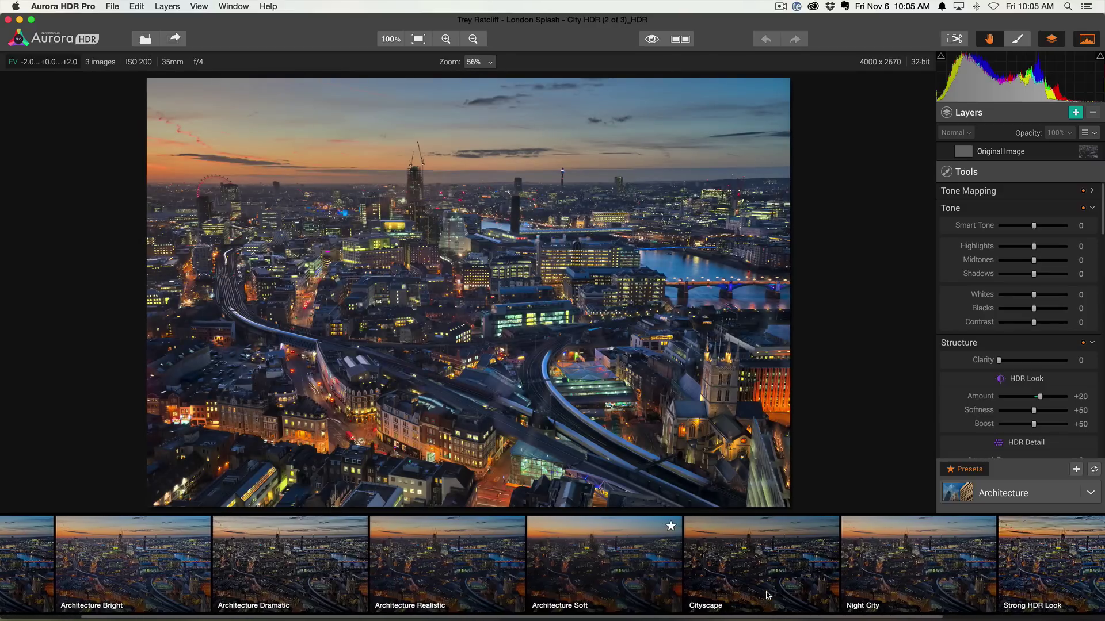
scroll(1012, 526, right, 3)
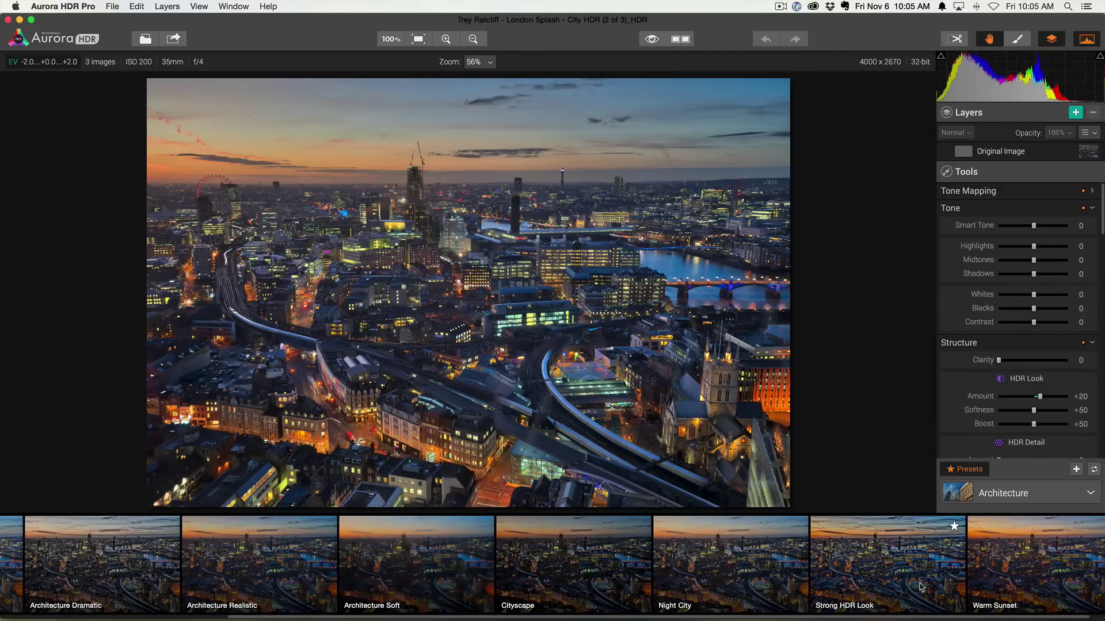
click(986, 568)
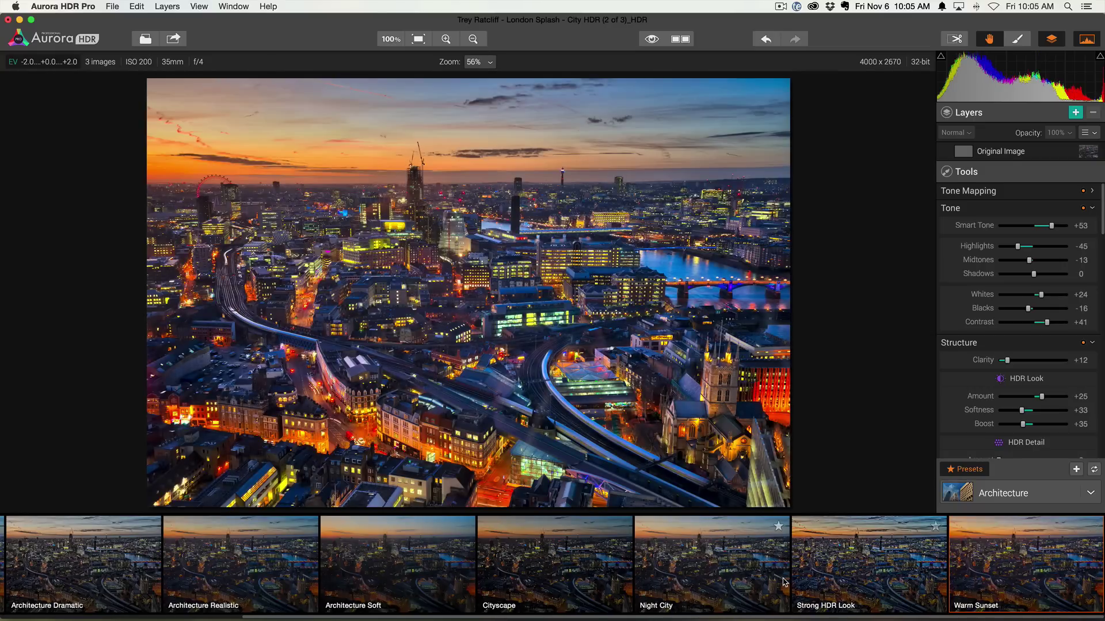
click(699, 592)
scroll(535, 593, left, 5)
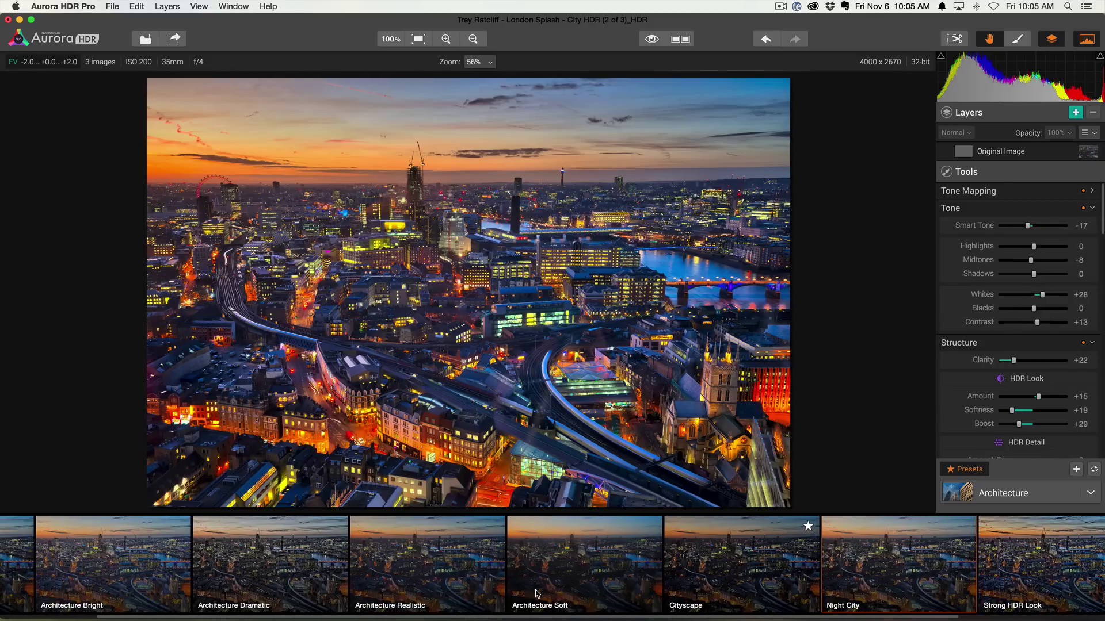
click(457, 596)
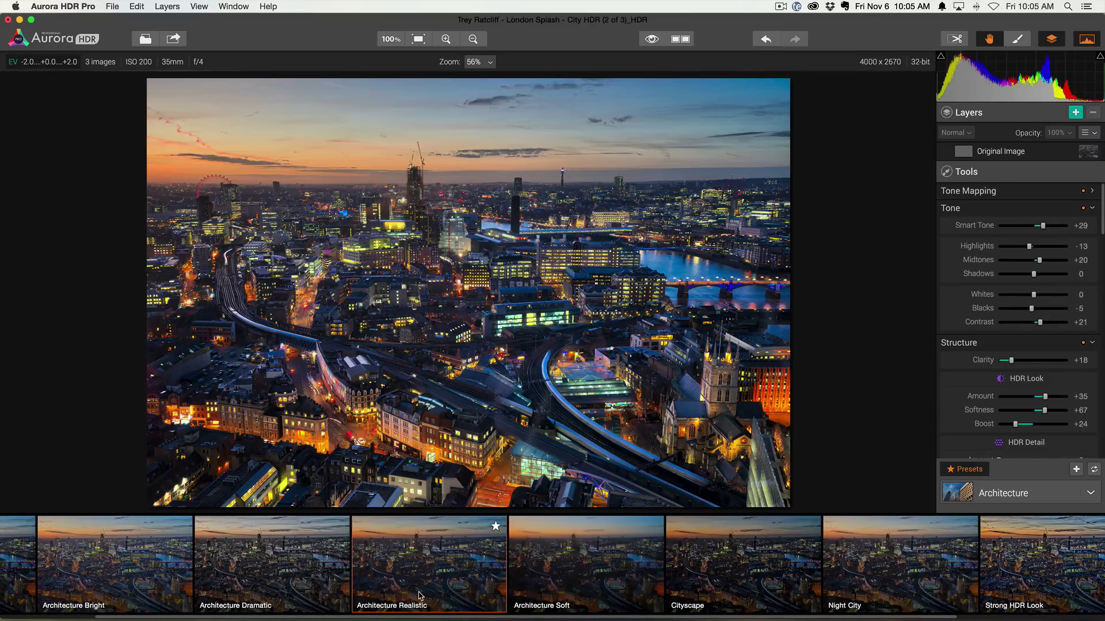
scroll(437, 595, left, 3)
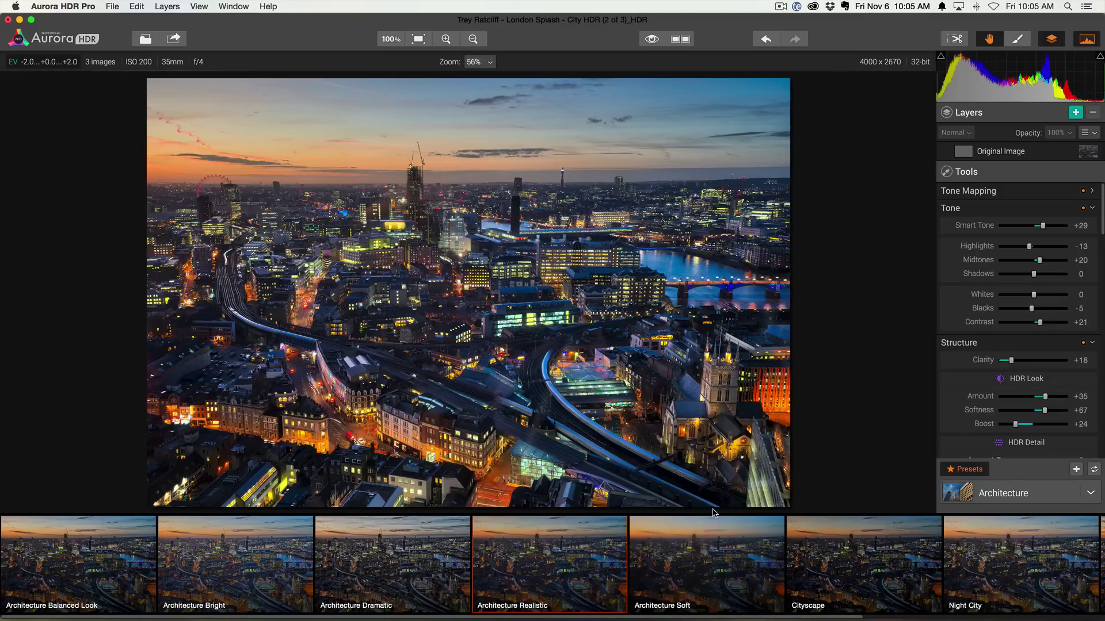
click(1094, 493)
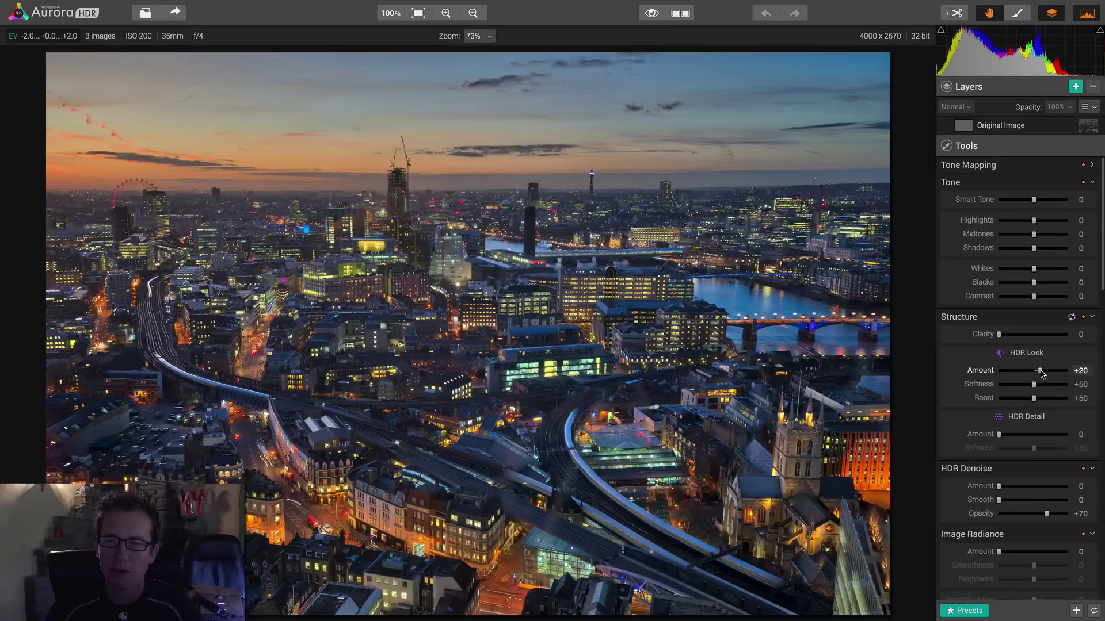
Step: Settle HDR Look at Amount +39, Softness +72 and Boost +54 after comparing strengths
drag(1041, 372, 1069, 372)
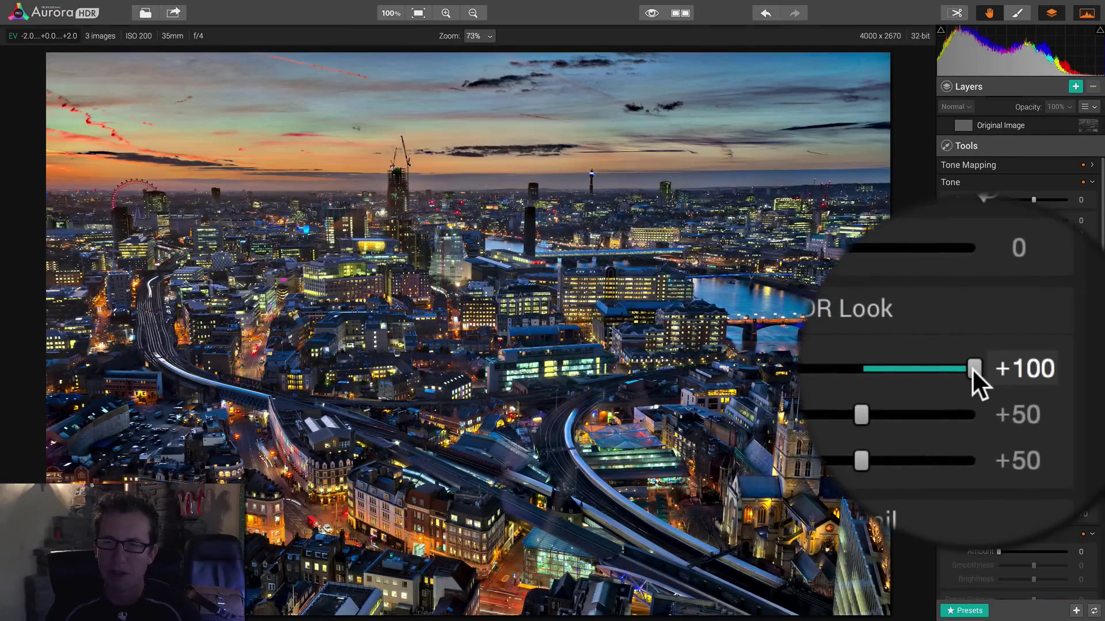
drag(979, 375, 921, 372)
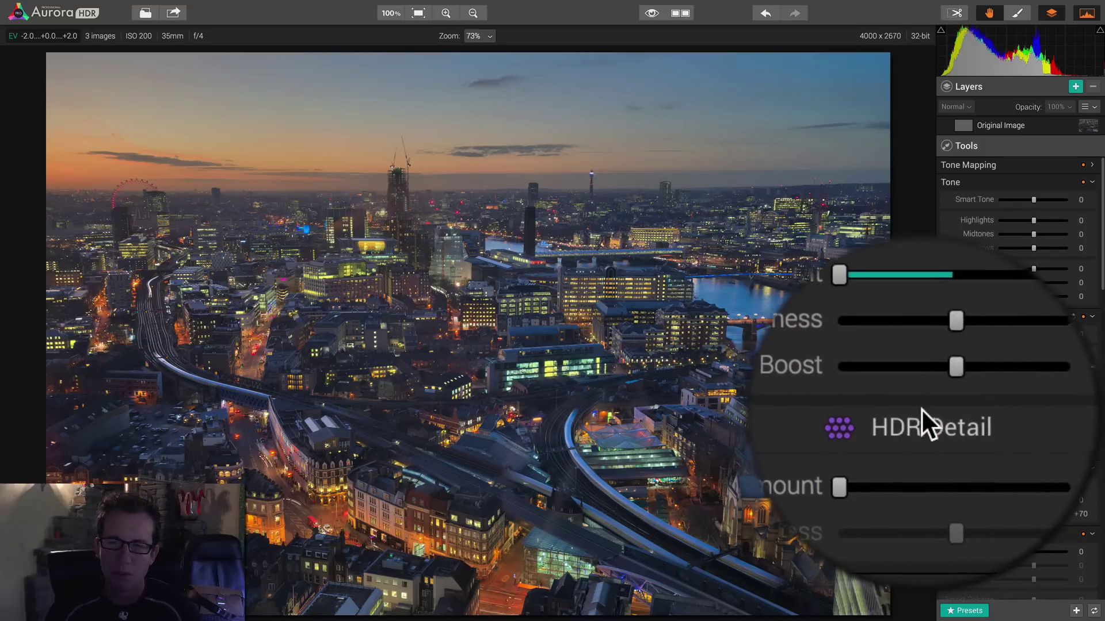
click(921, 367)
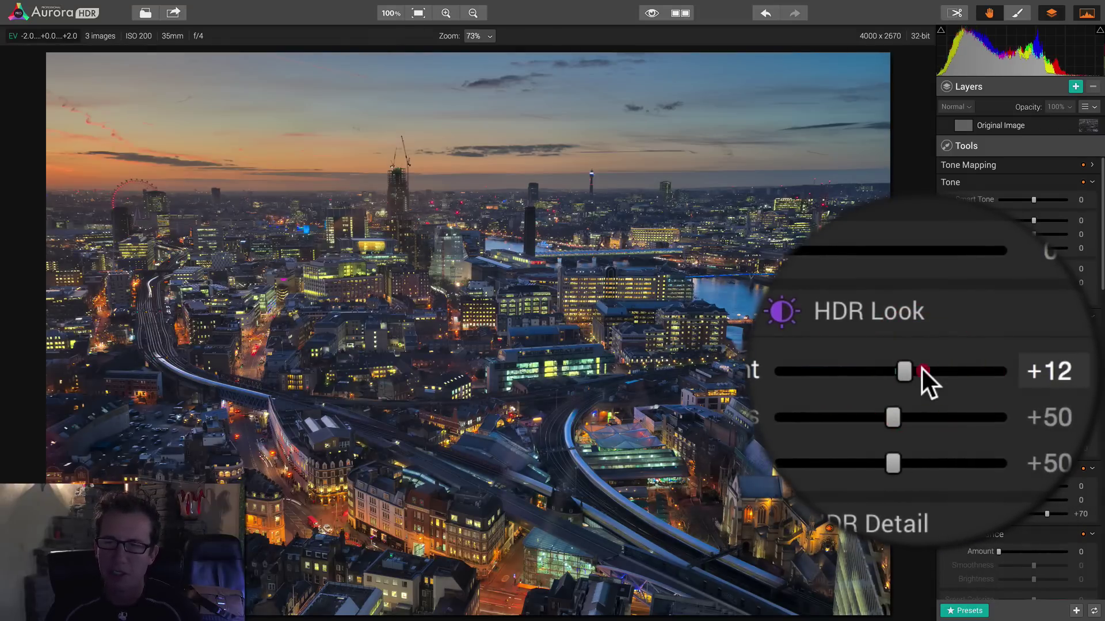
click(920, 367)
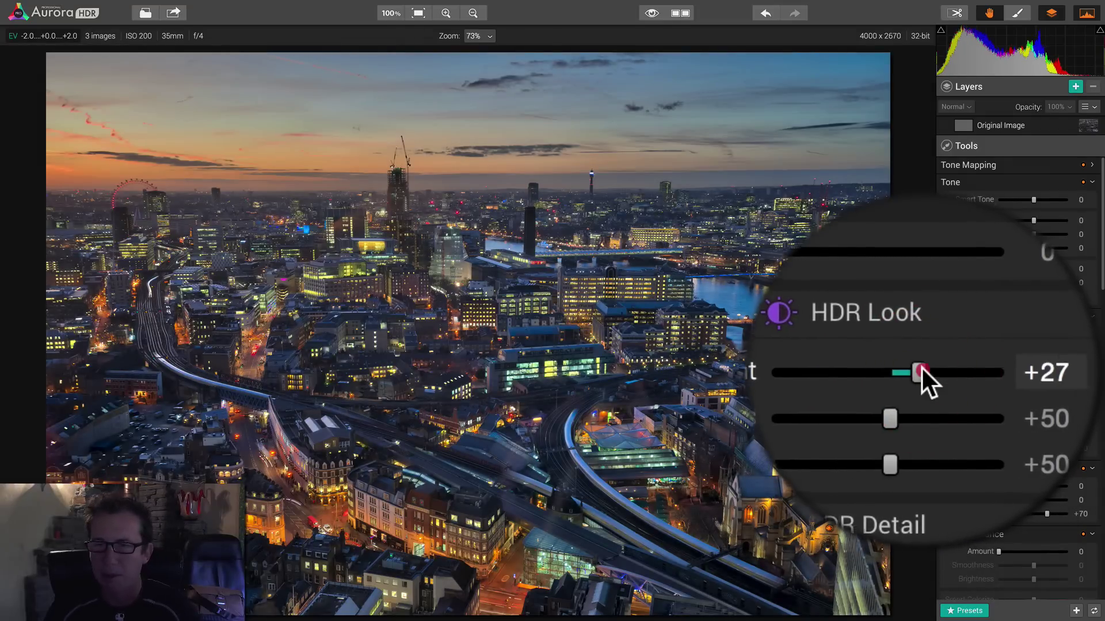
drag(921, 367, 1069, 400)
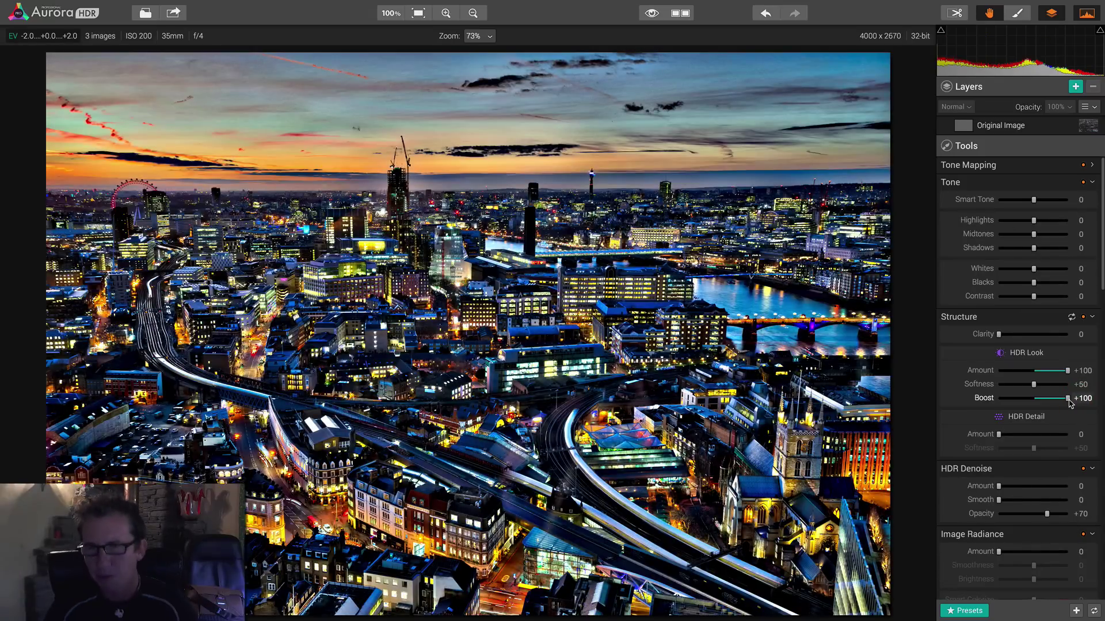
click(1036, 399)
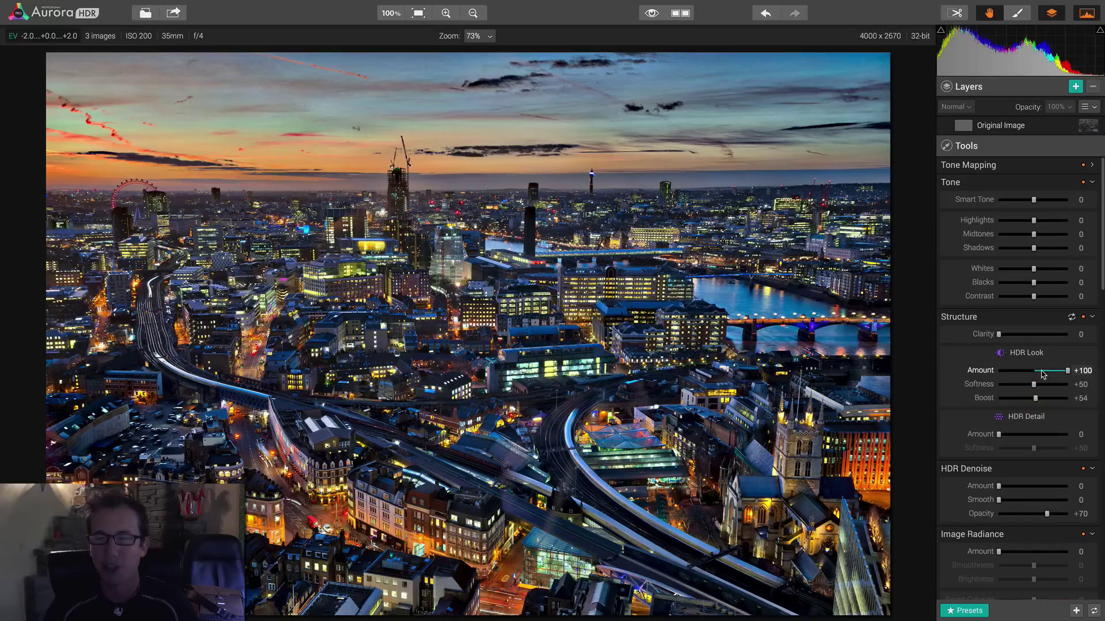
click(1041, 371)
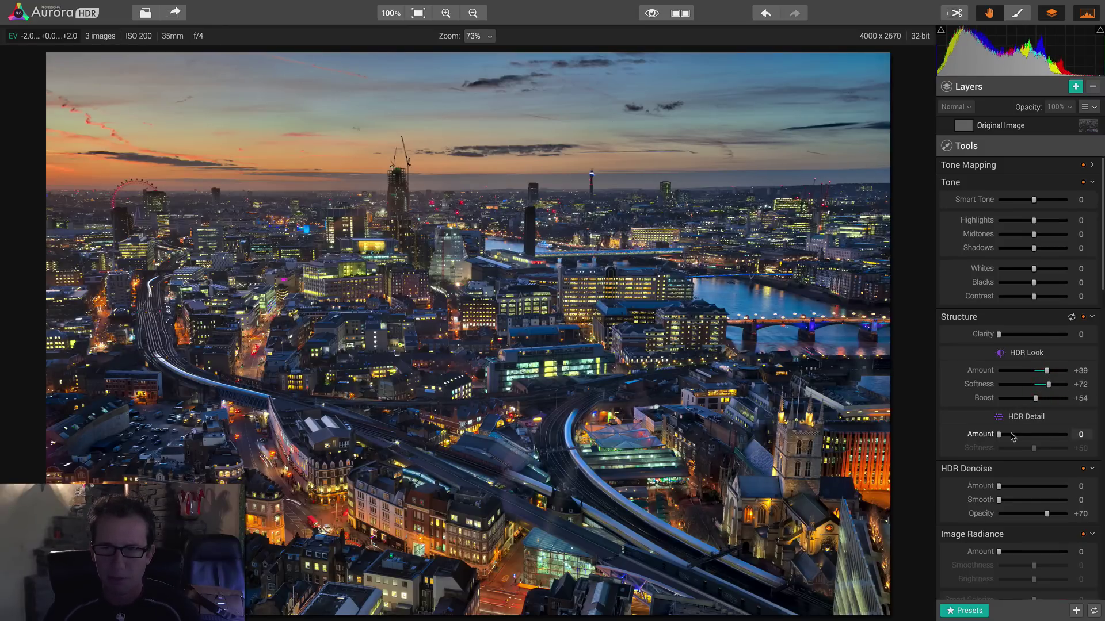
Step: Add HDR Detail at Amount +64 and fine-tune its Softness
drag(1001, 437, 1031, 438)
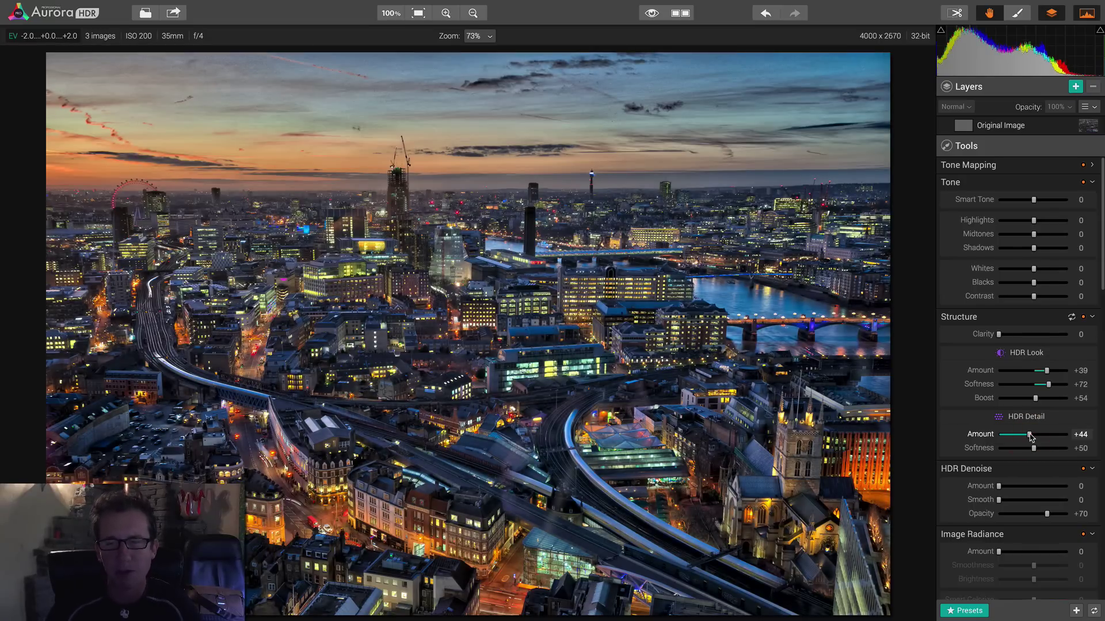
click(1042, 435)
click(1047, 448)
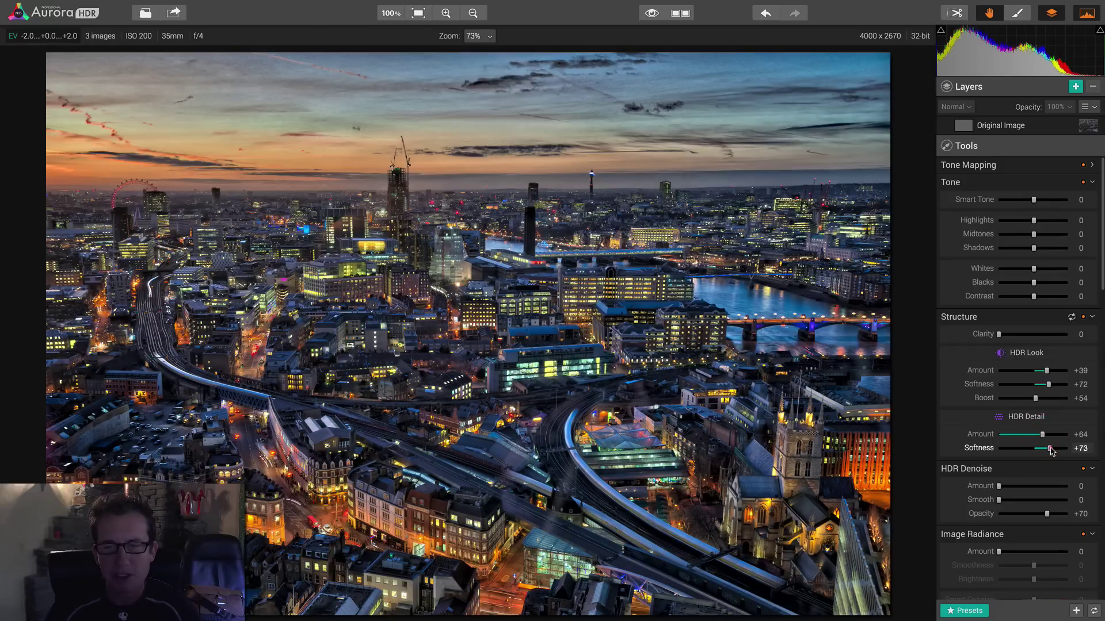
drag(1050, 451, 1036, 450)
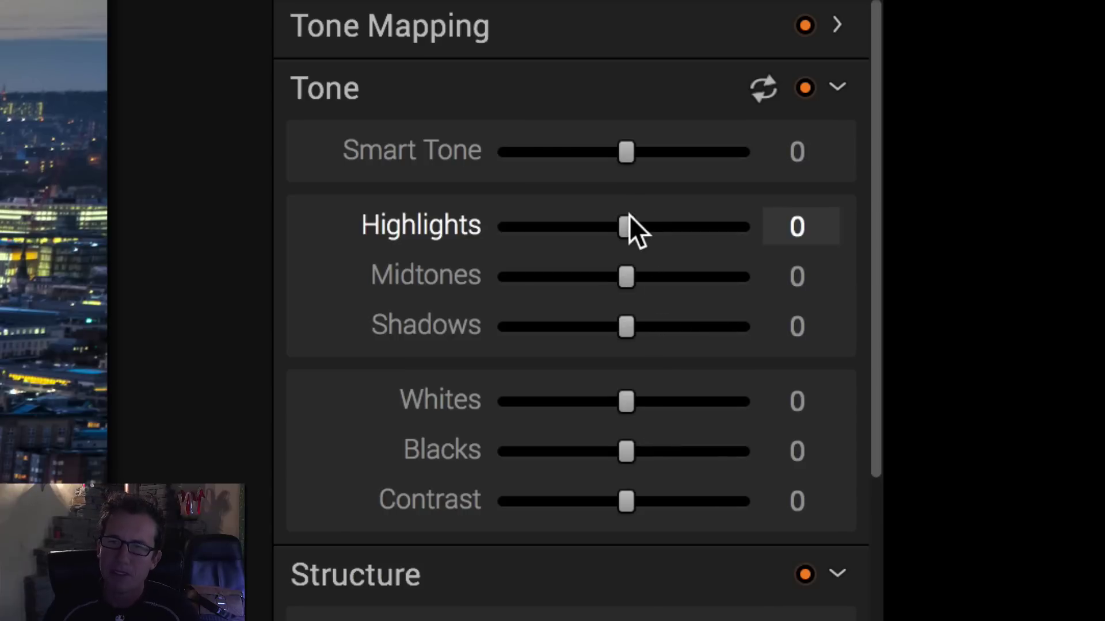
Step: Set Tone Highlights to -15, Contrast to +35 and Smart Tone to +28
drag(630, 216, 605, 228)
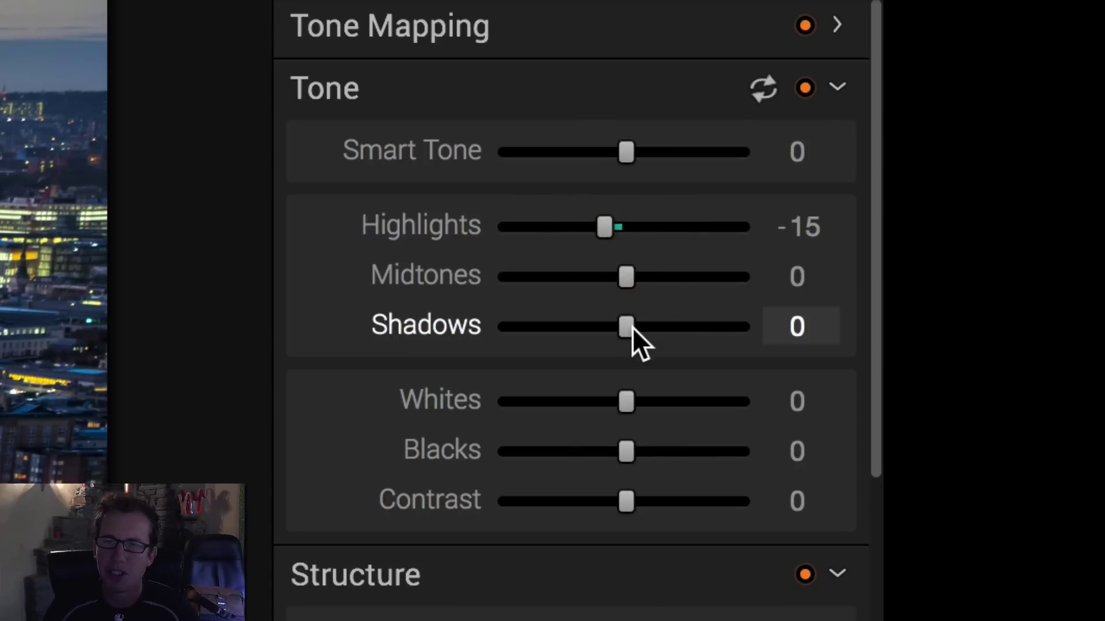
drag(618, 503, 659, 504)
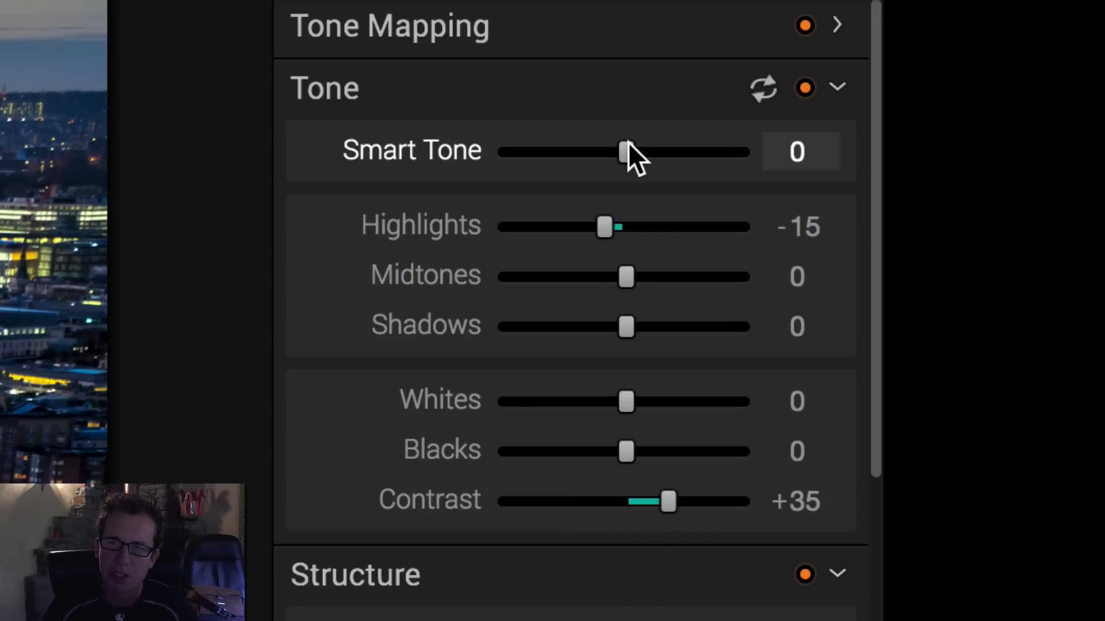
drag(625, 152, 659, 152)
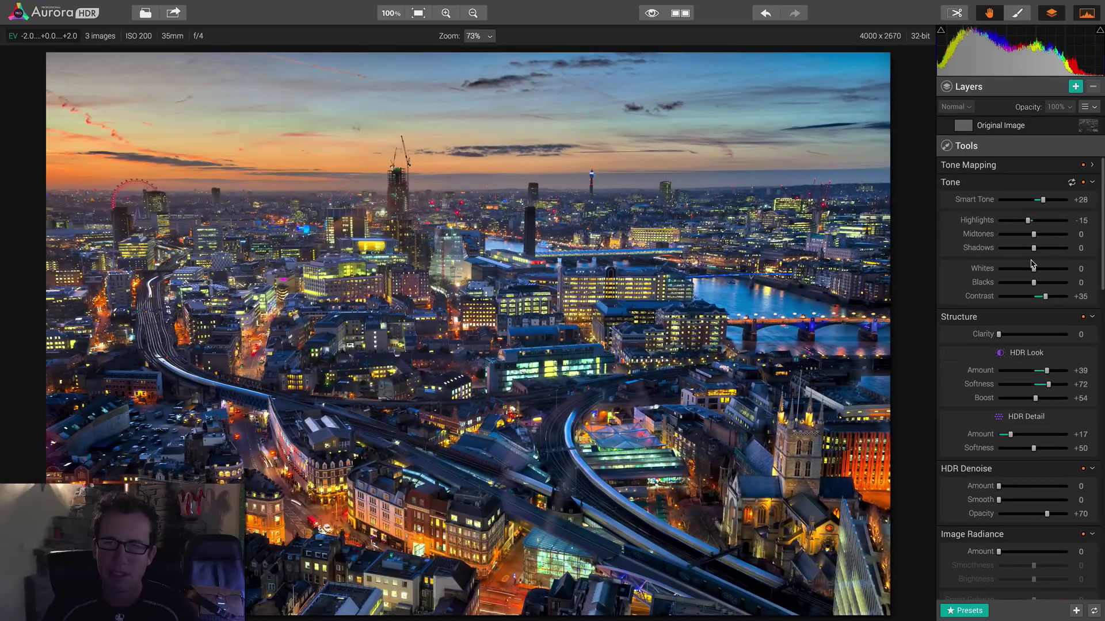
scroll(1024, 335, down, 1)
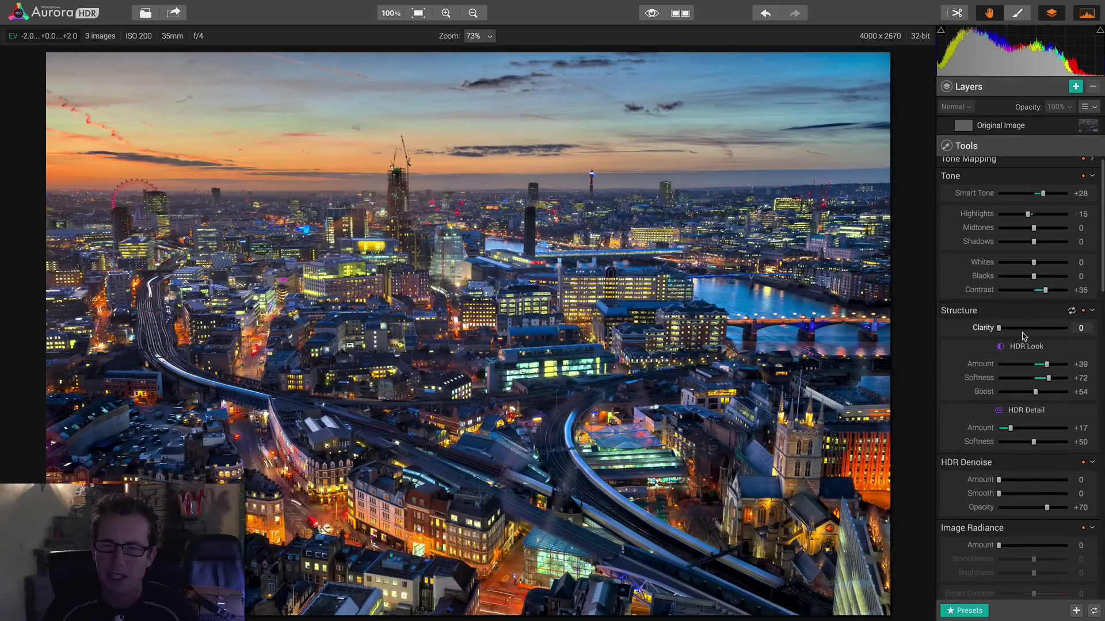
Step: Inspect the sunset sky at 200% and set HDR Denoise Amount +30, Smooth +29, then fit to view
scroll(1024, 335, down, 3)
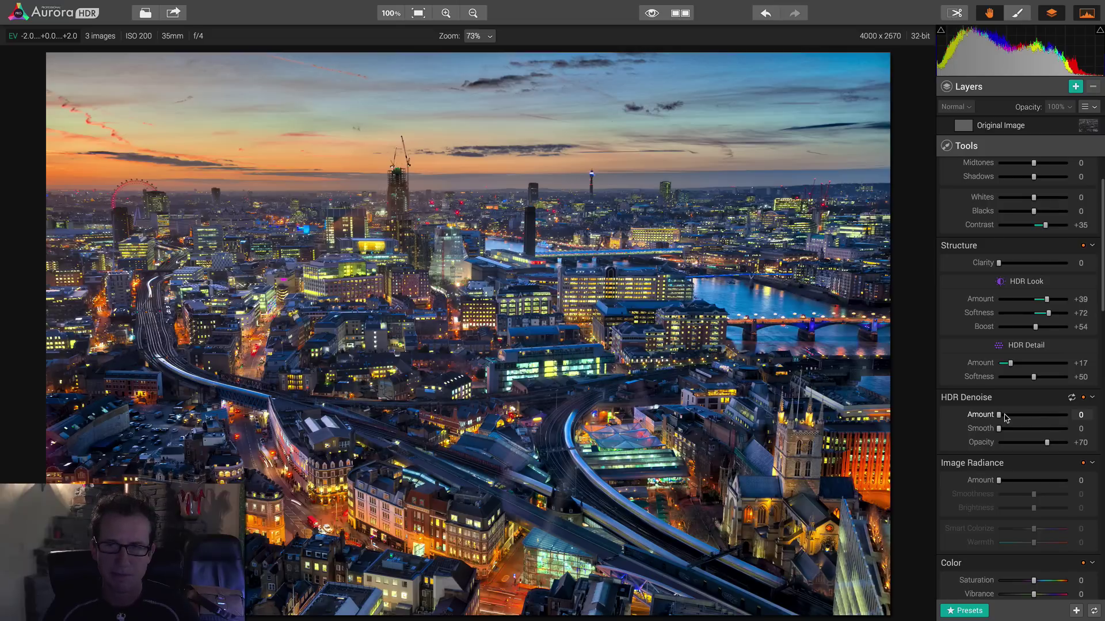
click(491, 38)
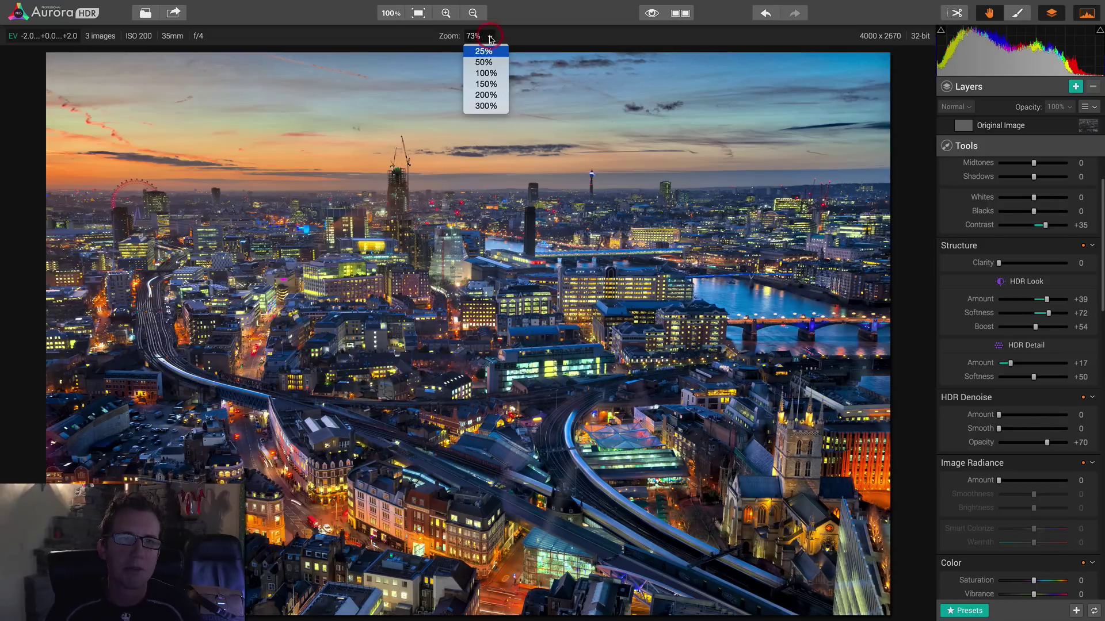
click(485, 98)
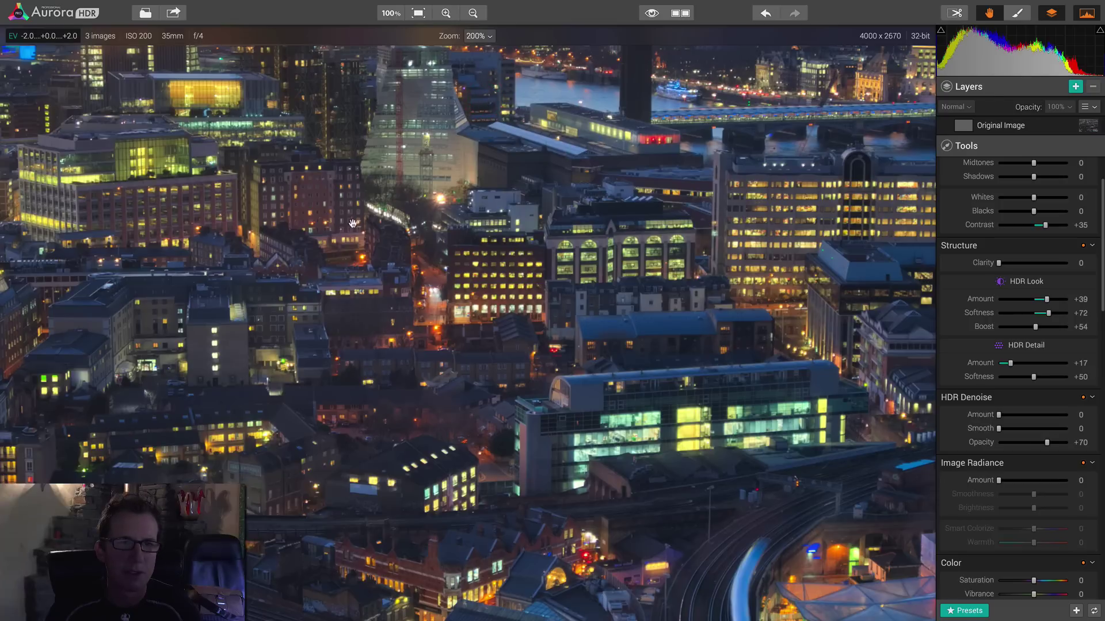
drag(354, 223, 786, 620)
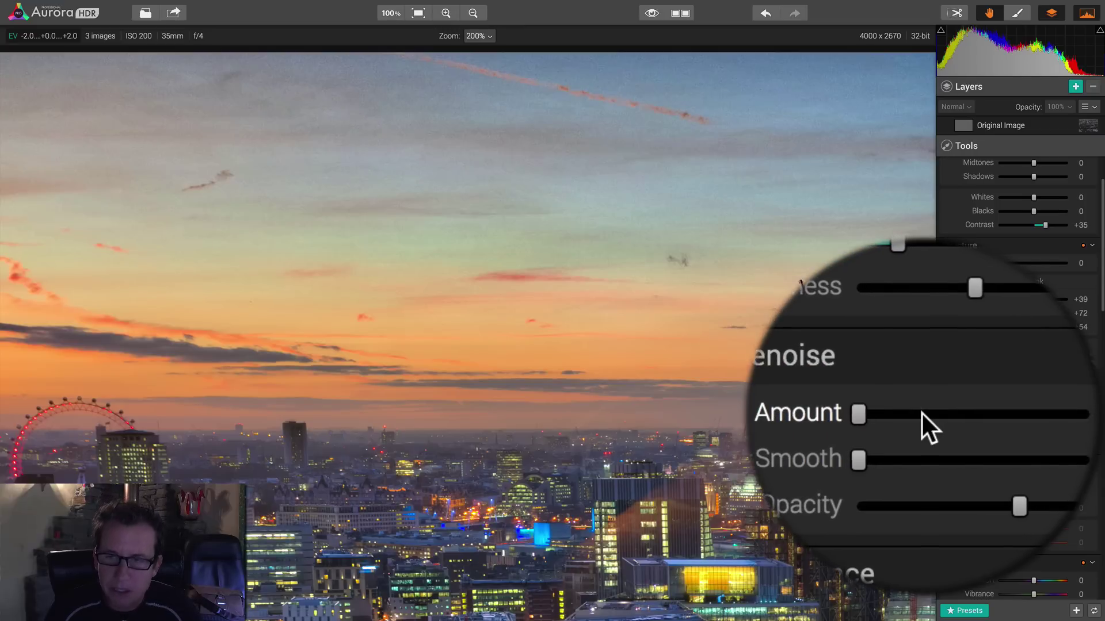
click(1019, 414)
click(921, 426)
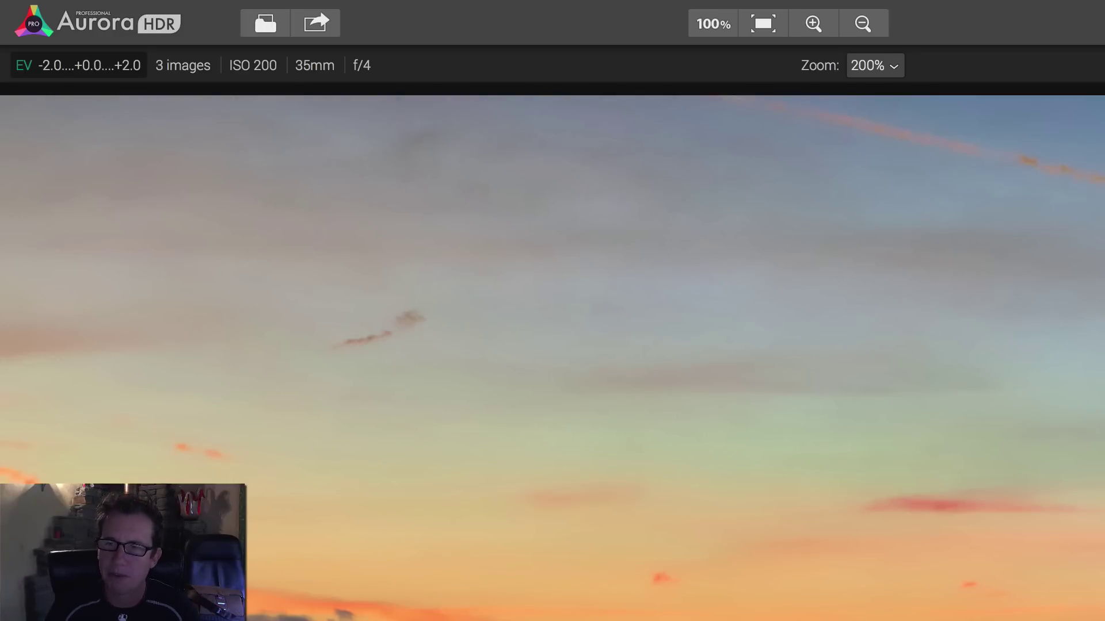
key(super+0)
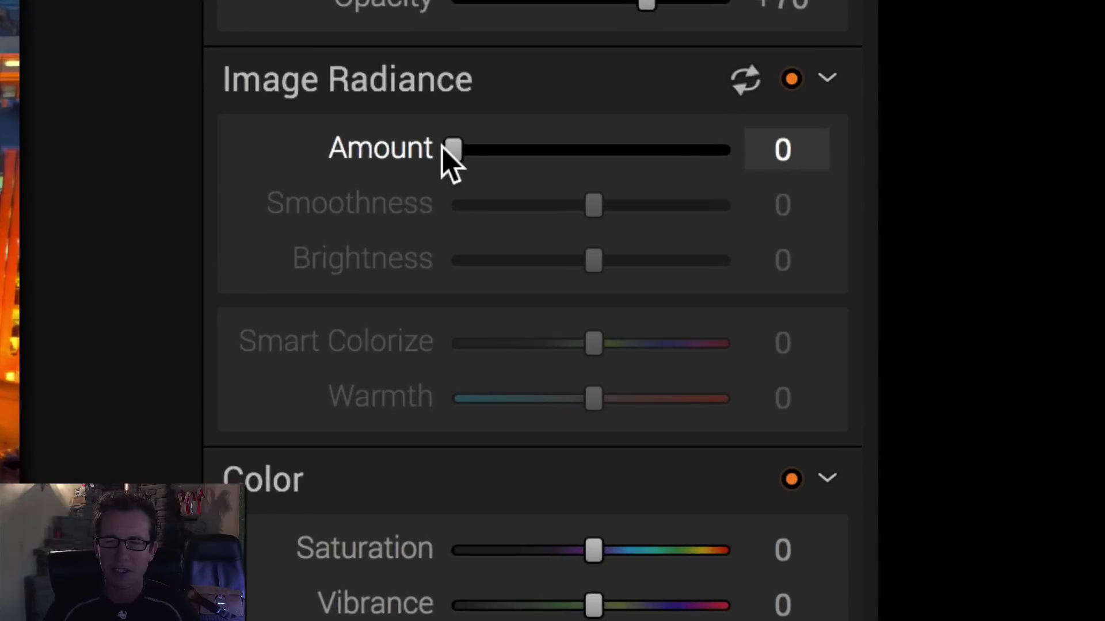
Step: Raise Image Radiance to Amount +72 and Smoothness +49, toggling it to compare
drag(447, 150, 651, 148)
drag(594, 206, 661, 206)
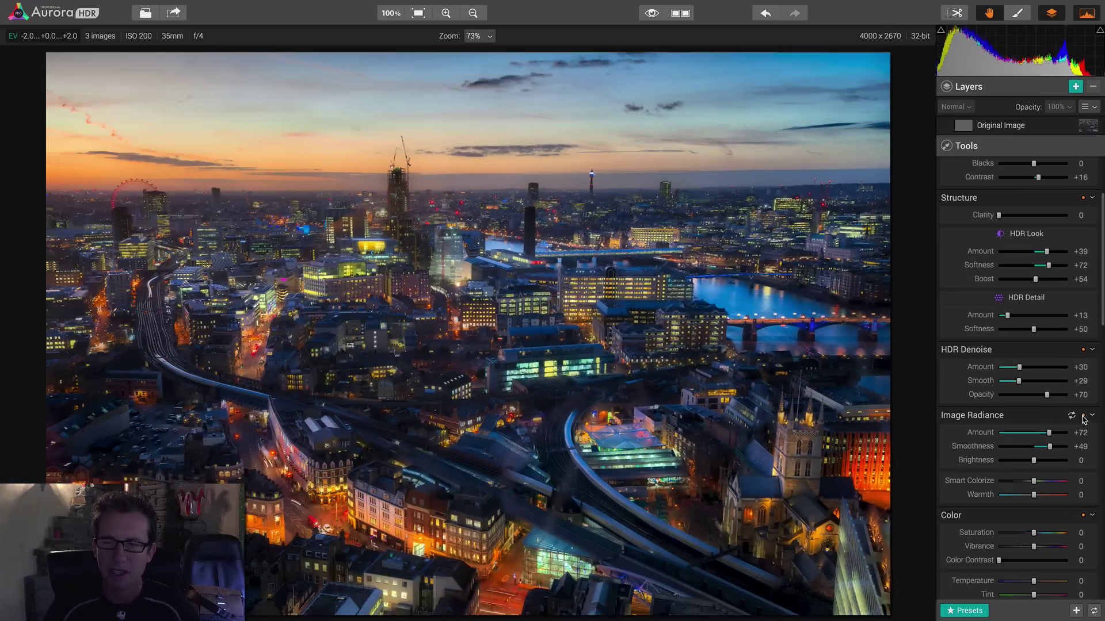
click(855, 153)
click(856, 153)
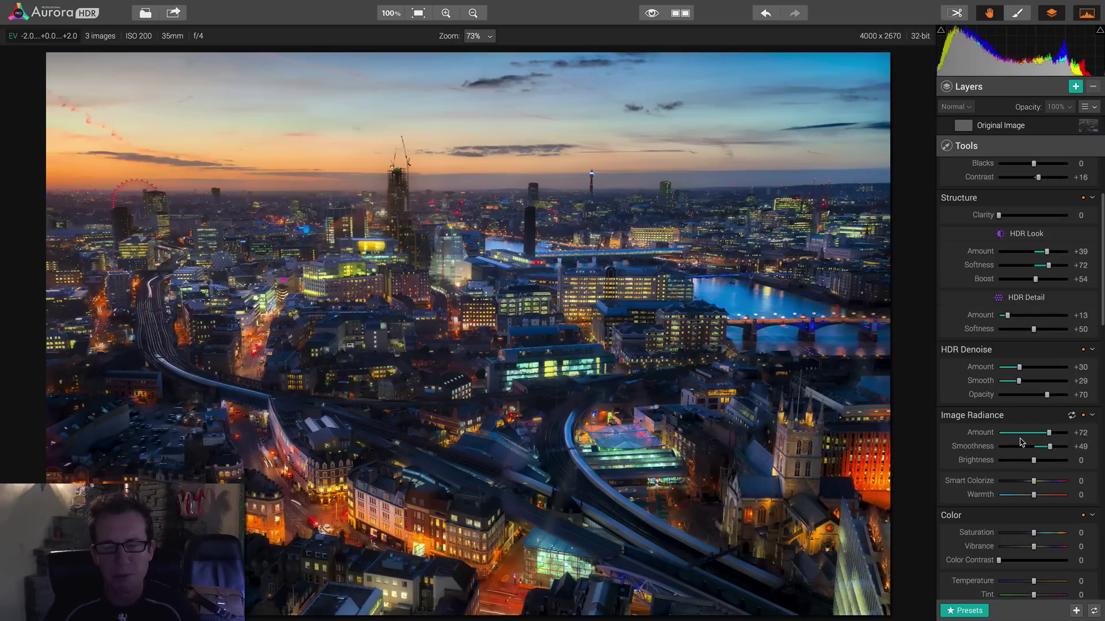
Step: Set the Glow Amount to +16
scroll(1021, 438, down, 5)
scroll(1021, 442, down, 5)
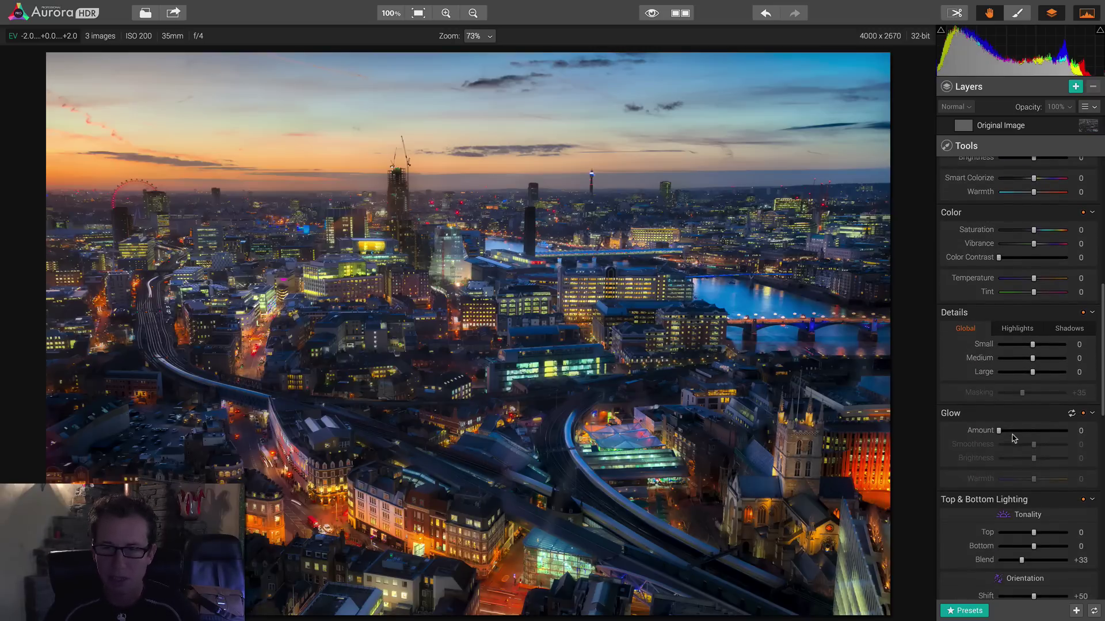
drag(999, 431, 1021, 431)
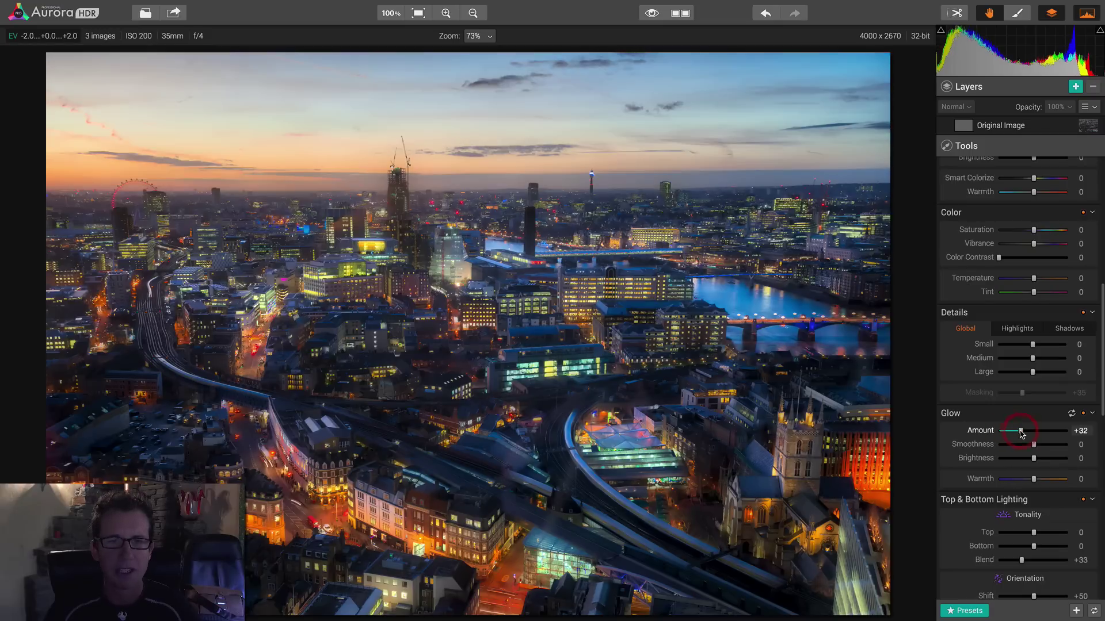
click(1013, 431)
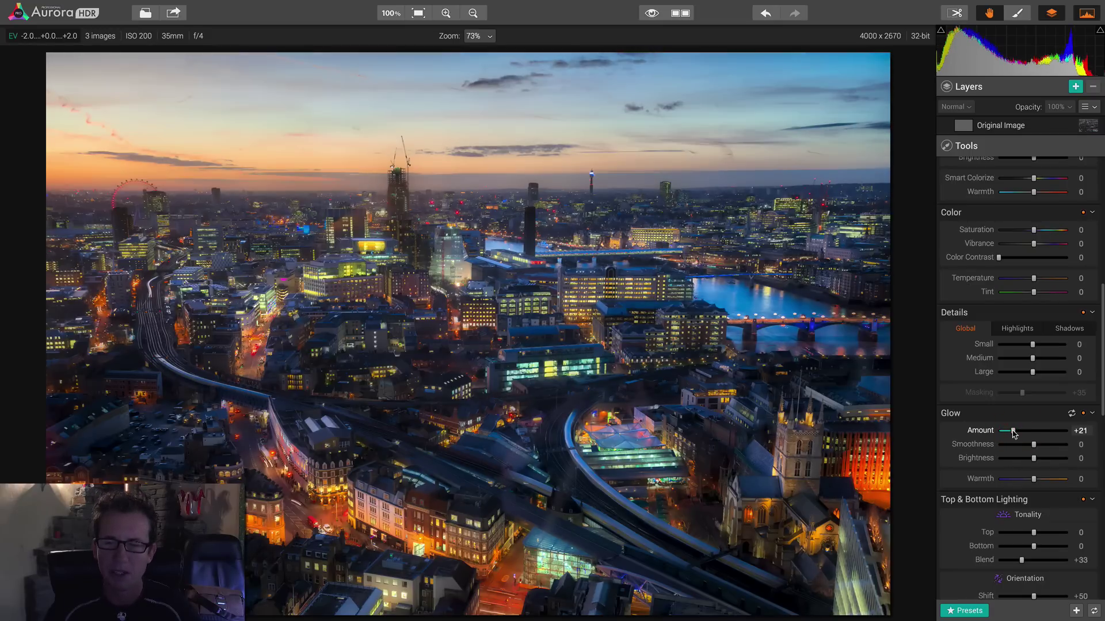
Step: Lower Image Radiance to Amount +33 and Smoothness +29
scroll(1019, 437, up, 11)
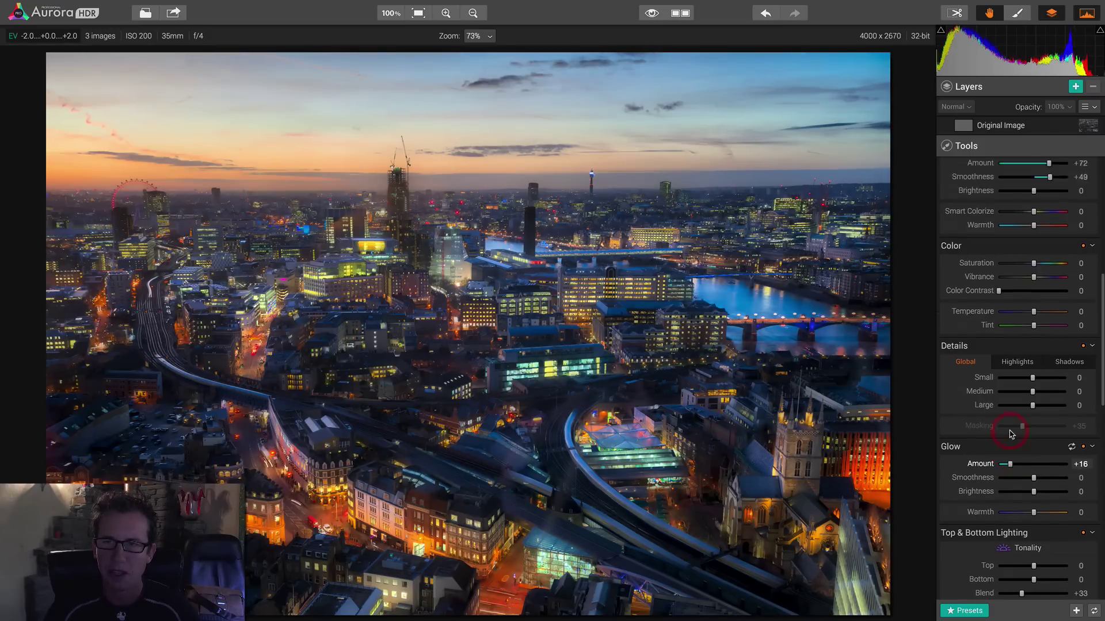
mouse_move(1038, 469)
mouse_down()
mouse_move(1049, 470)
mouse_move(1022, 470)
mouse_up()
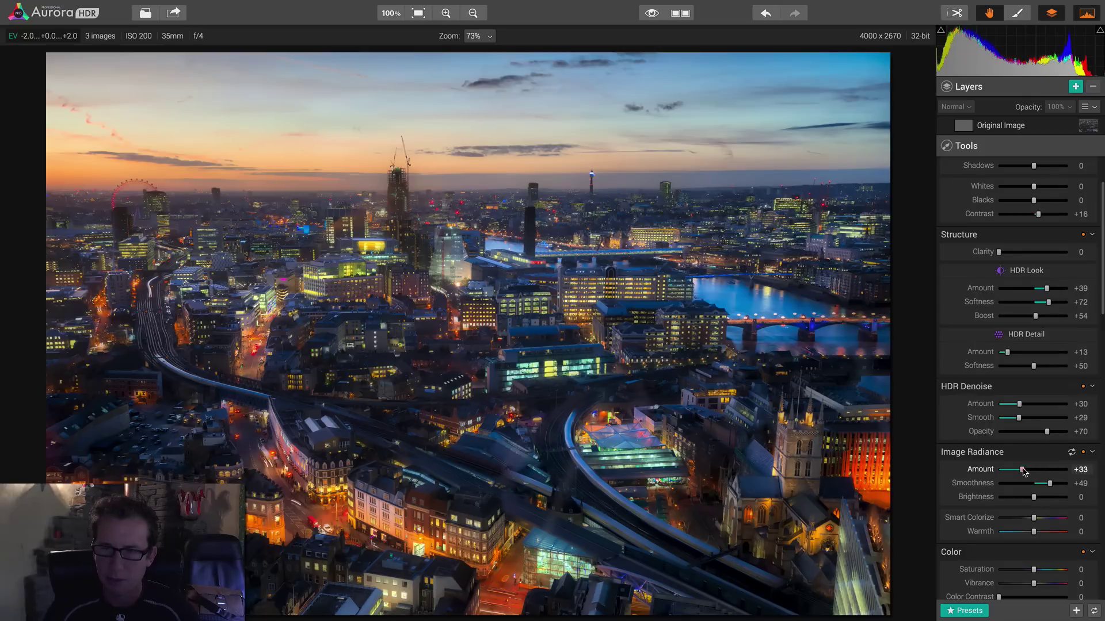
click(1049, 483)
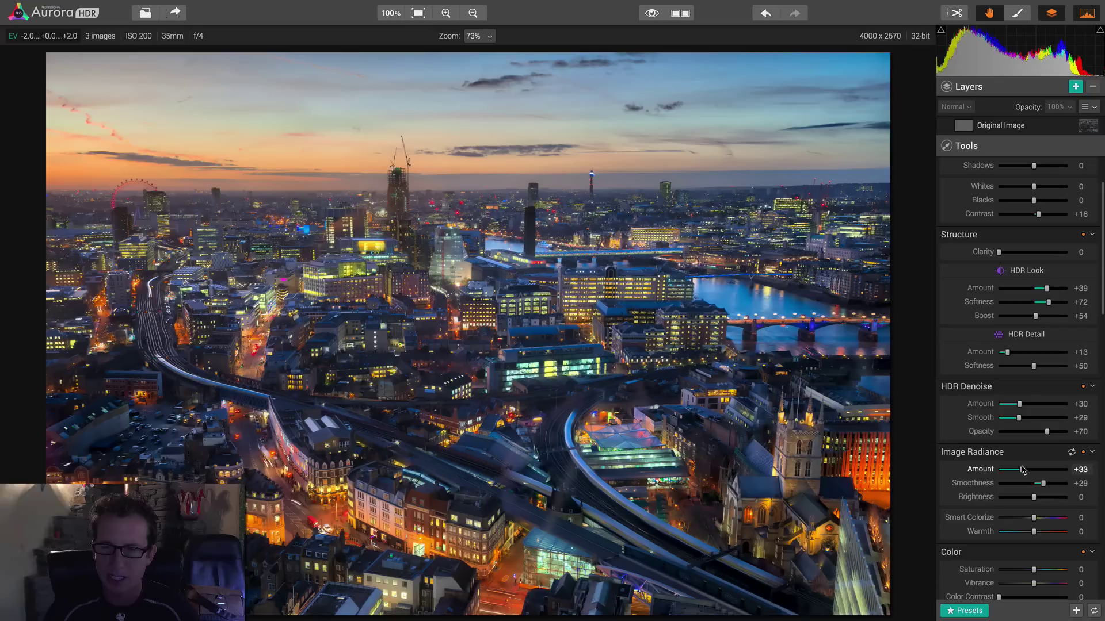
scroll(1022, 470, down, 7)
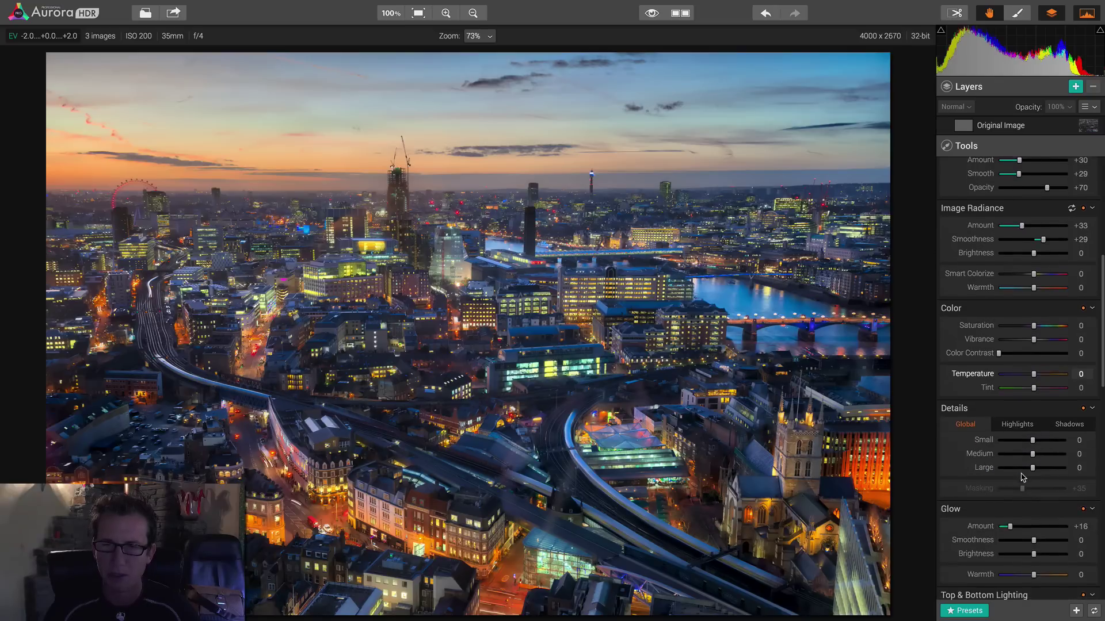
scroll(975, 318, down, 1)
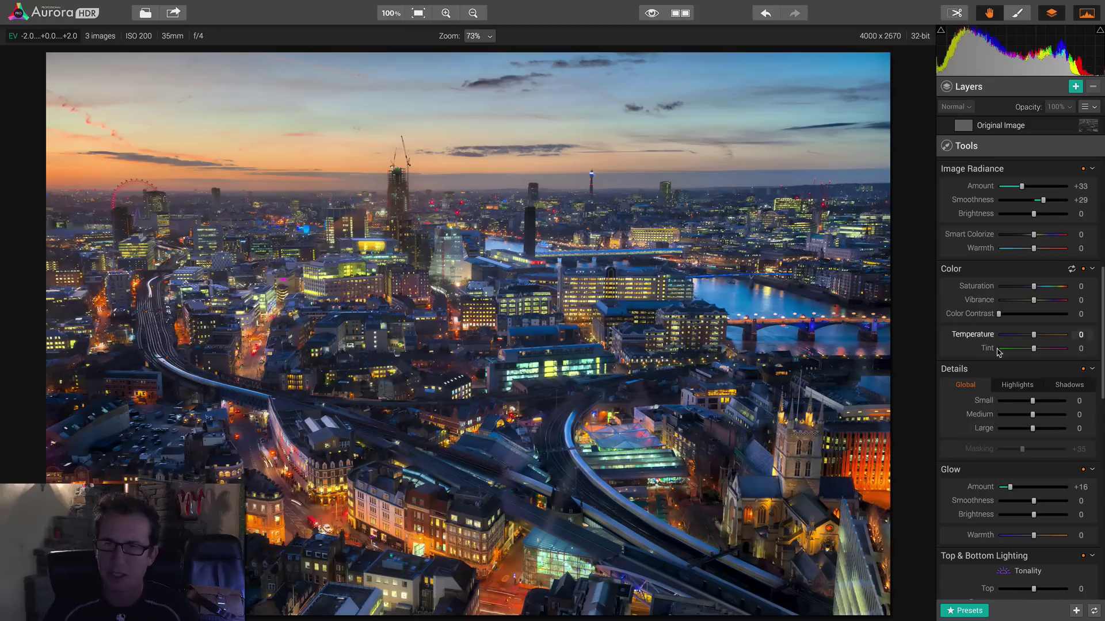
Step: Scroll the Tools panel down to the Color Filter section
scroll(1012, 426, down, 6)
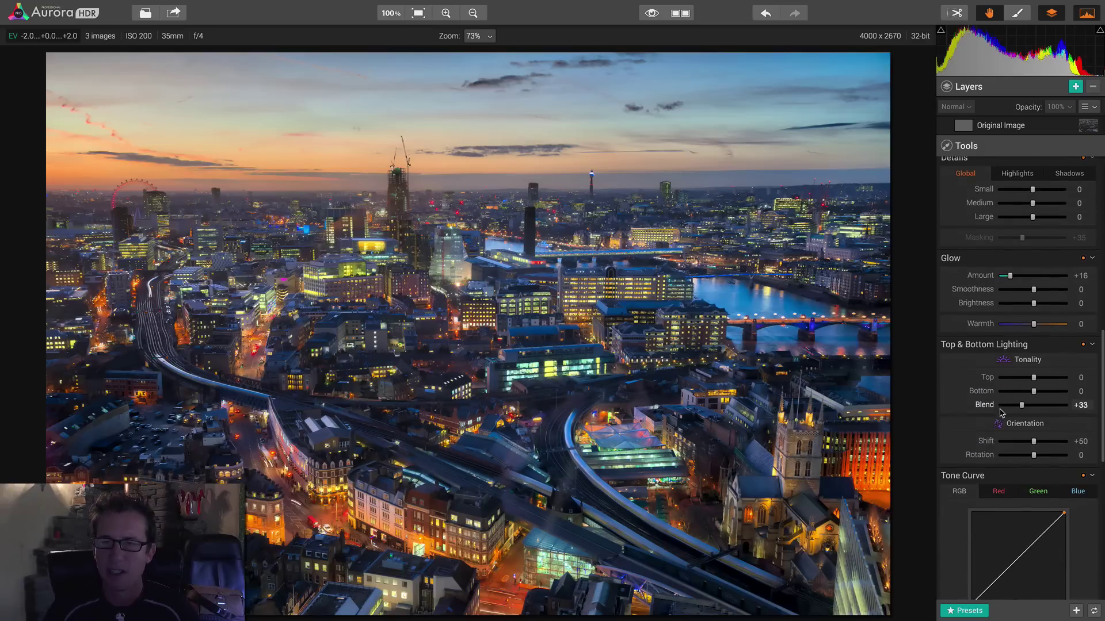
scroll(1023, 443, down, 5)
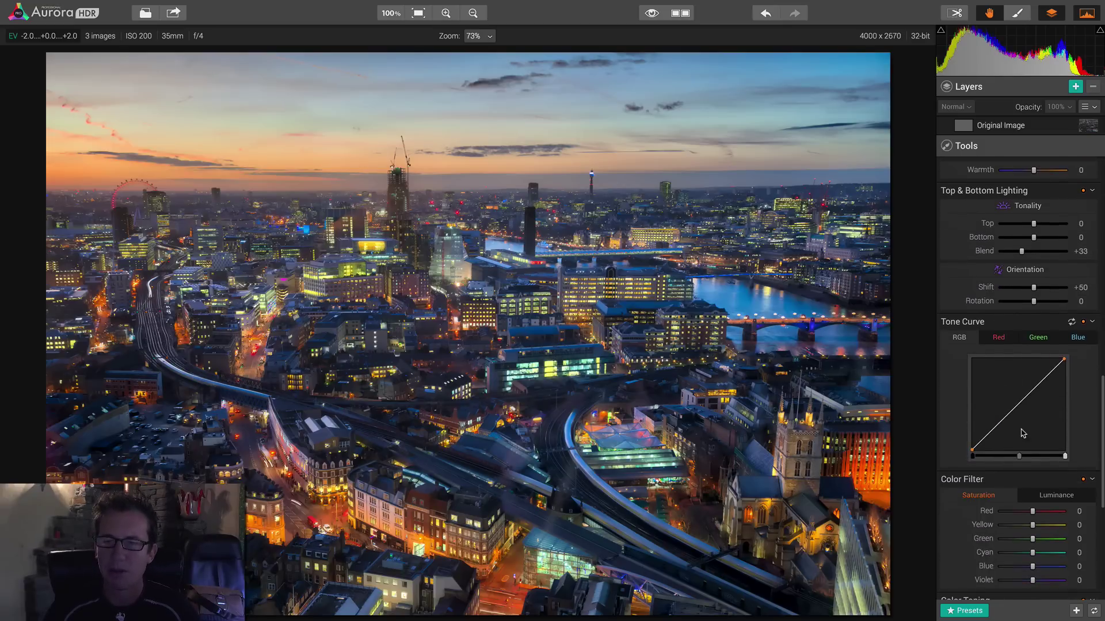
scroll(1014, 403, down, 4)
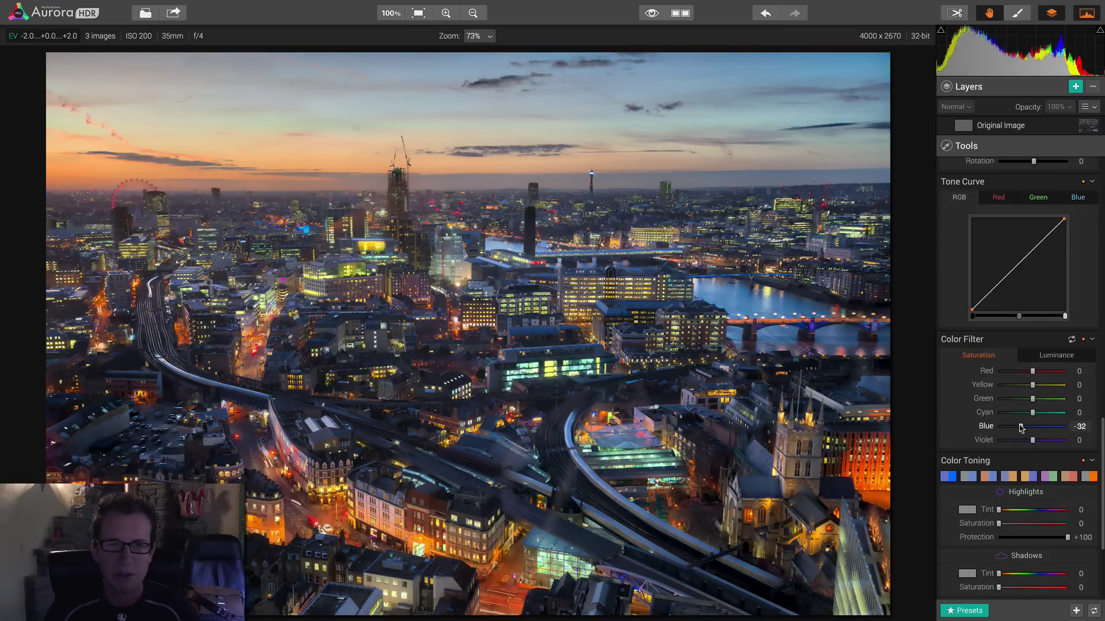
scroll(1021, 428, down, 6)
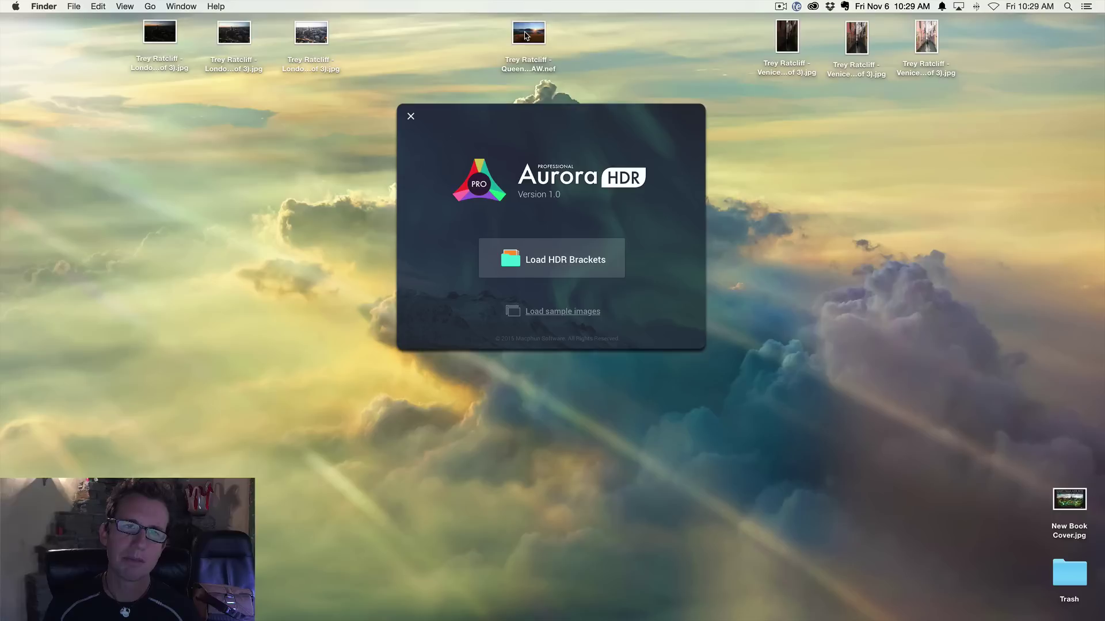
Step: Load the Queenstown .nef RAW file into Load HDR Brackets and create the HDR image
drag(524, 35, 552, 260)
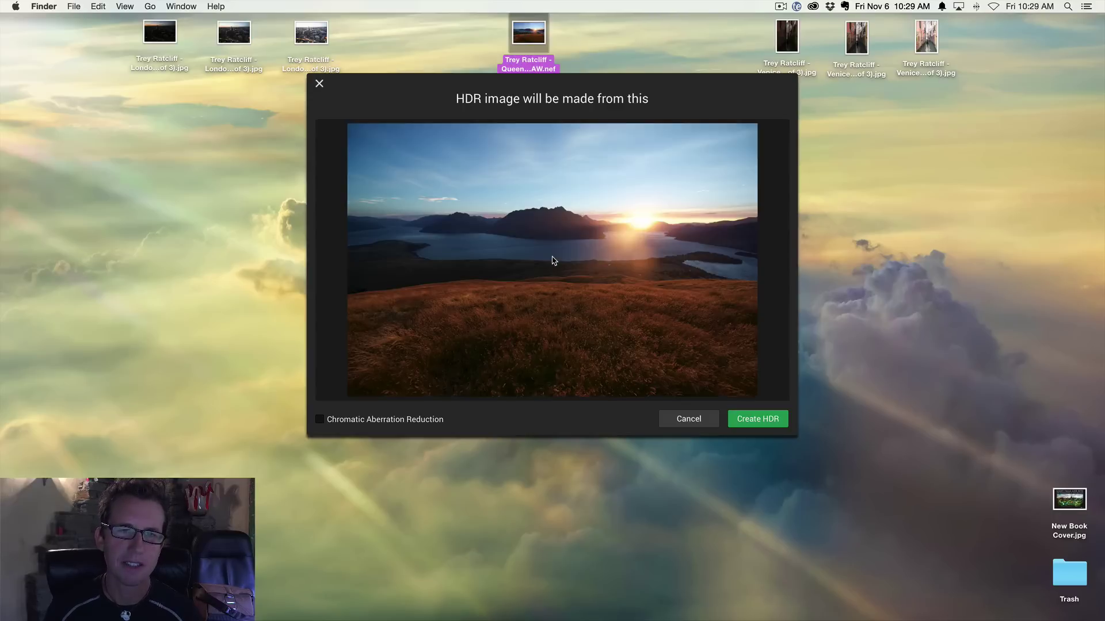
click(760, 426)
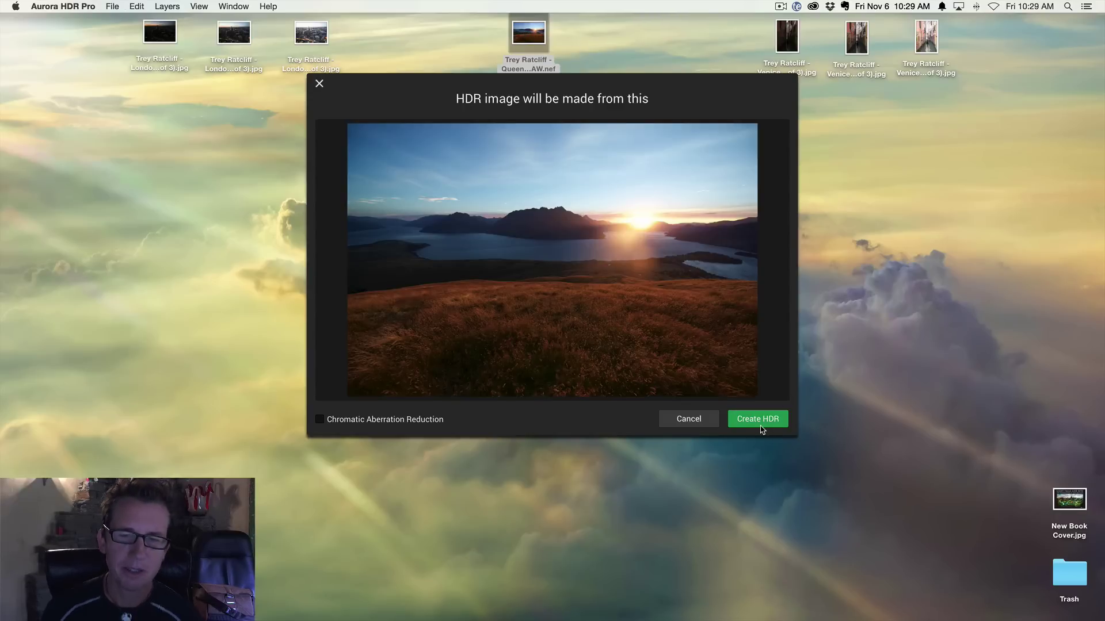
click(758, 428)
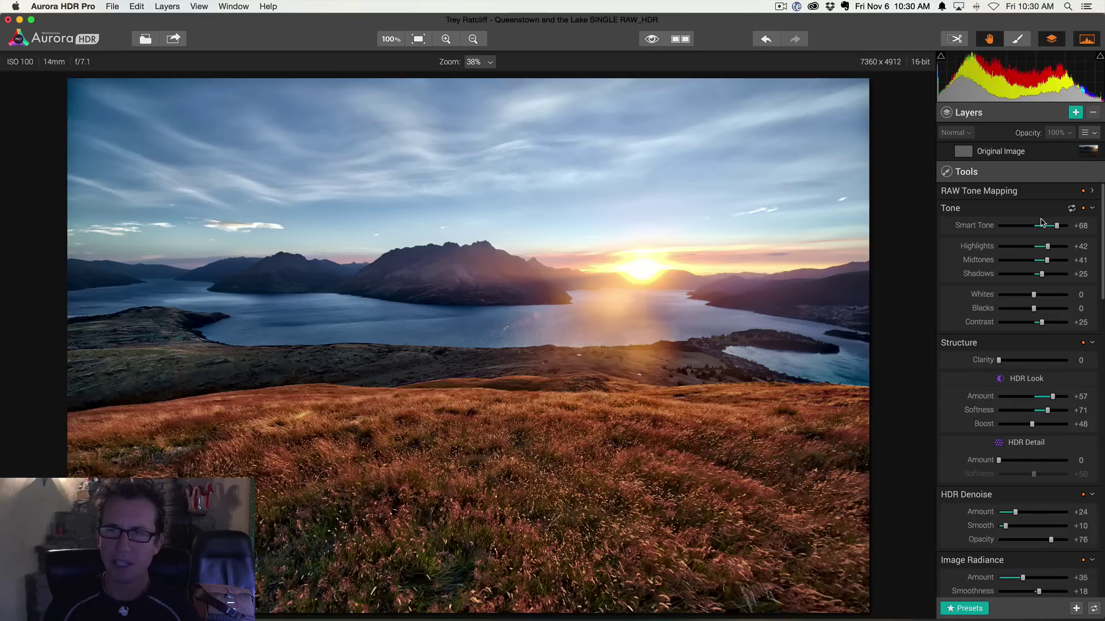
Step: Reset Top & Bottom Lighting so Top and Bottom return to 0
scroll(1013, 438, down, 5)
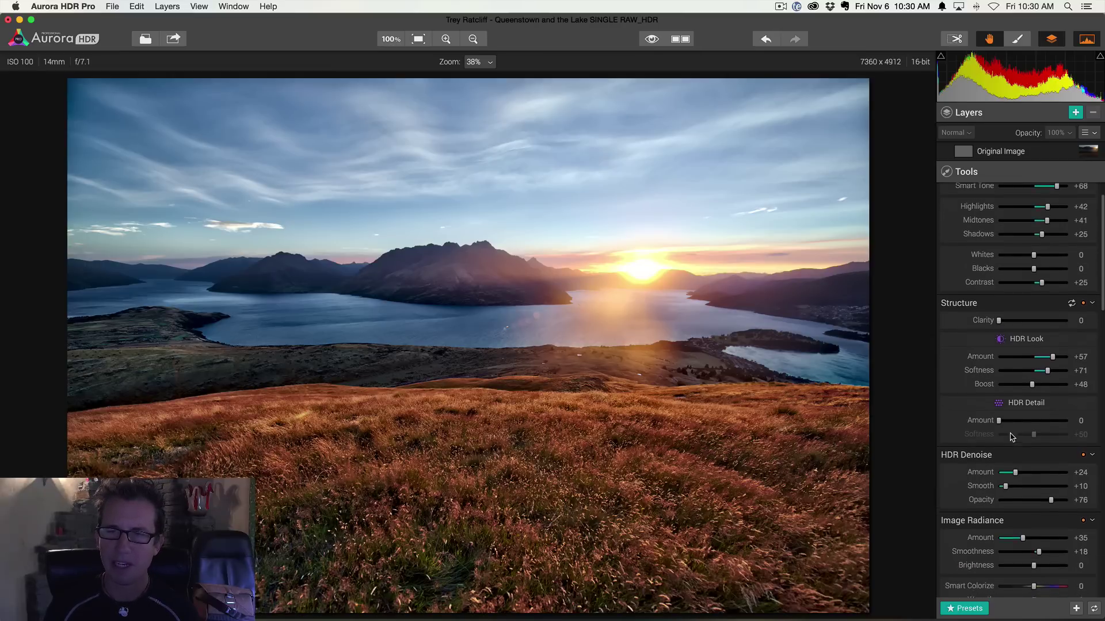
scroll(1032, 326, down, 12)
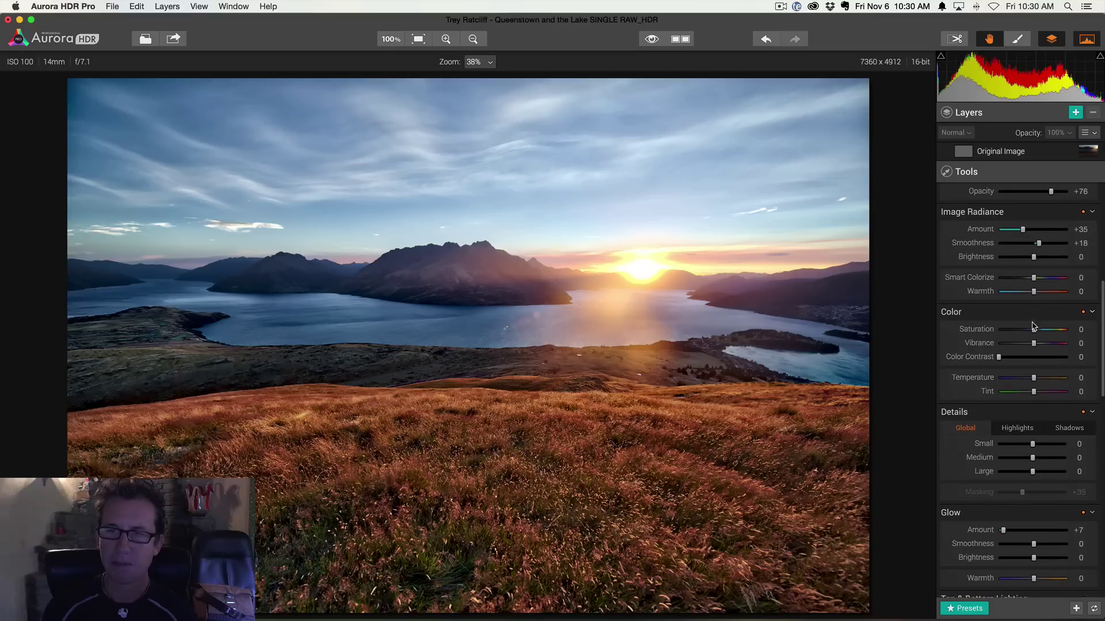
scroll(1024, 391, down, 10)
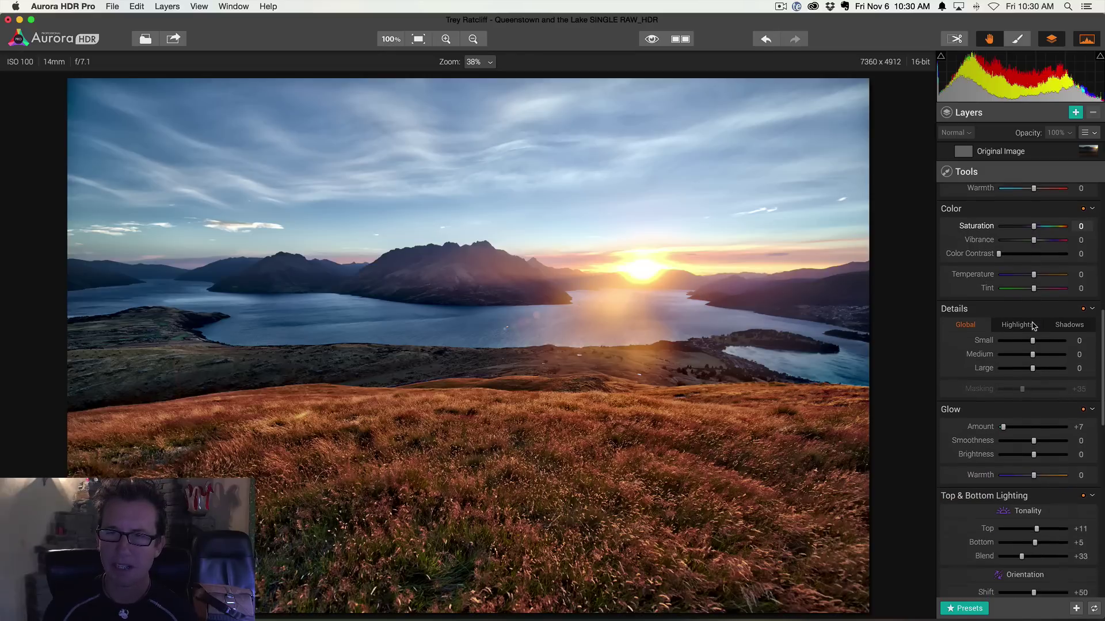
scroll(1017, 459, down, 2)
click(1071, 369)
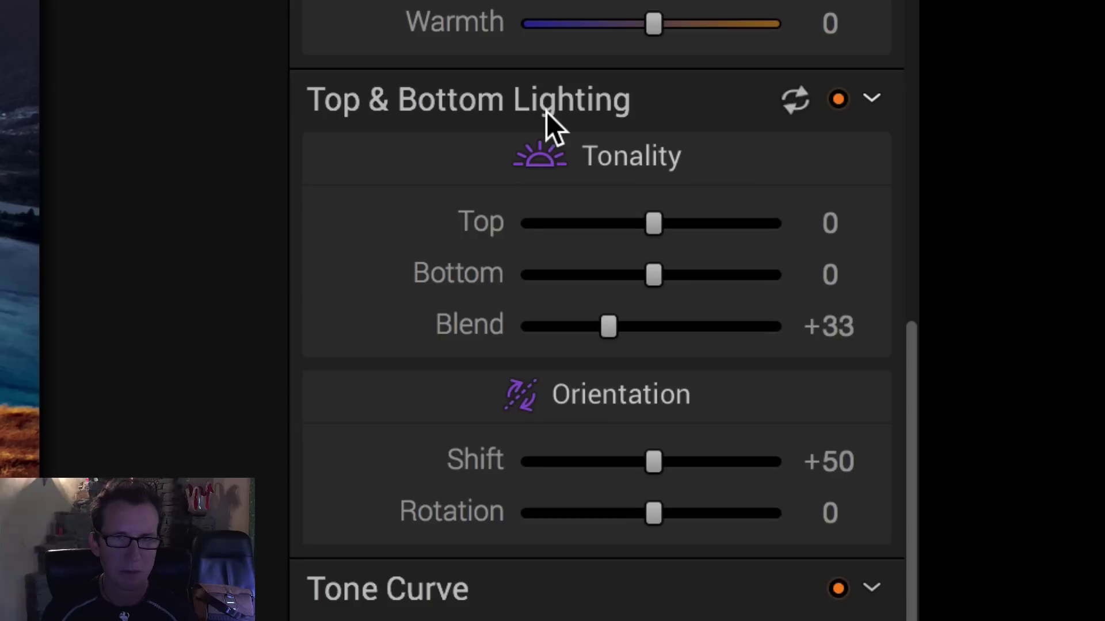
Step: Adjust Top & Bottom Lighting to Top +37, Bottom -27, Shift +51 and Blend +47
click(698, 221)
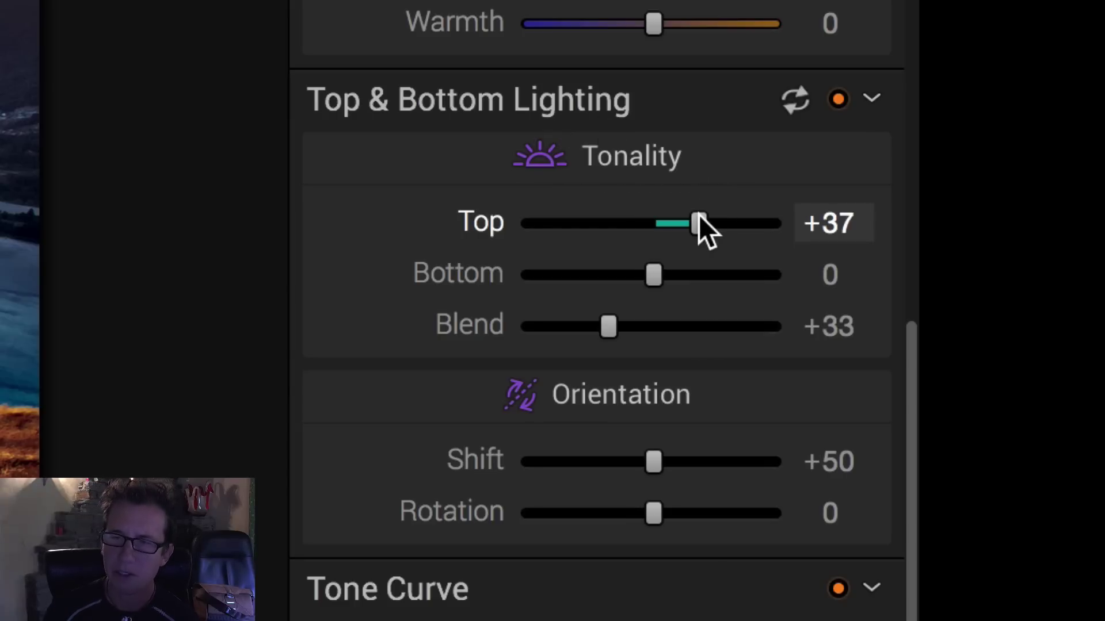
click(616, 274)
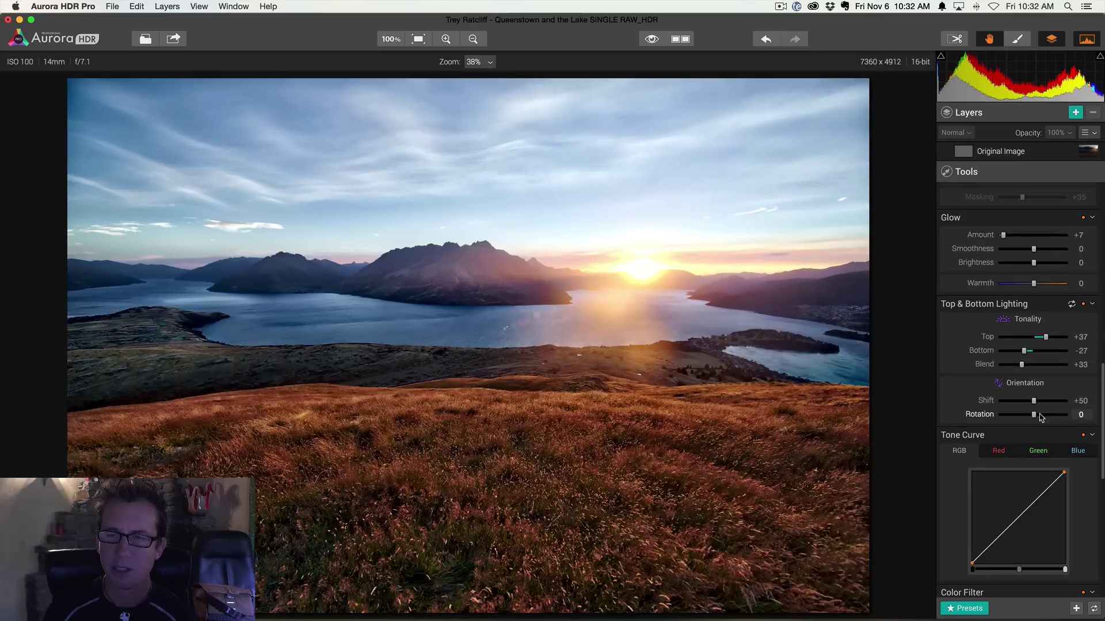
drag(653, 462, 698, 477)
drag(1046, 404, 1034, 403)
mouse_move(1022, 365)
mouse_down()
mouse_move(1048, 366)
mouse_move(1031, 365)
mouse_up()
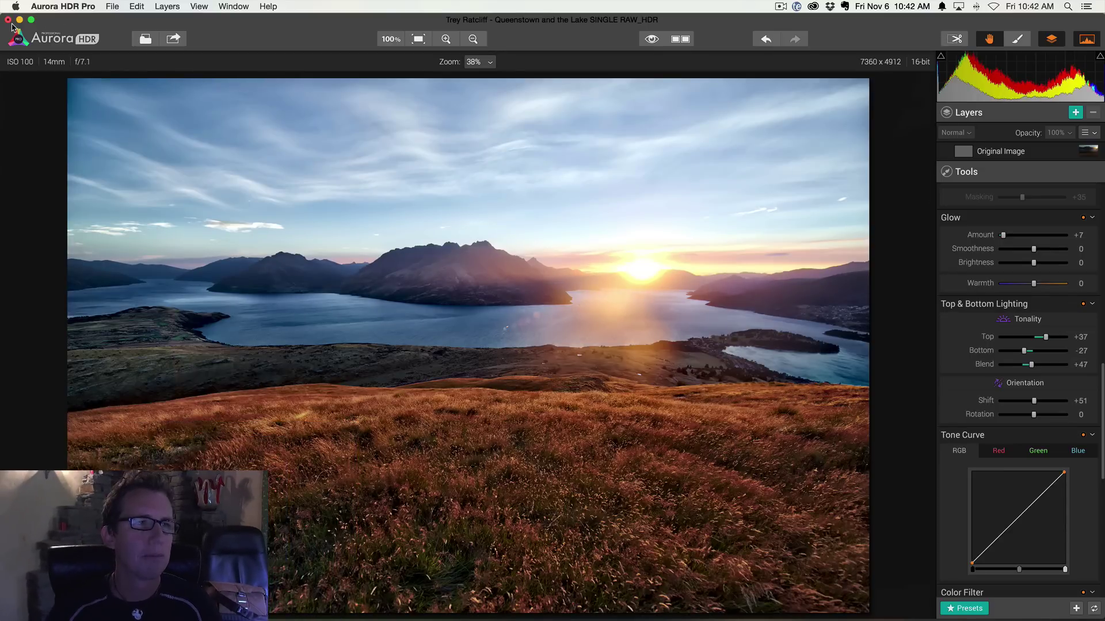
Step: Close the Queenstown image without saving, then merge the three selected Venice brackets with Create HDR
click(19, 20)
drag(744, 106, 115, 614)
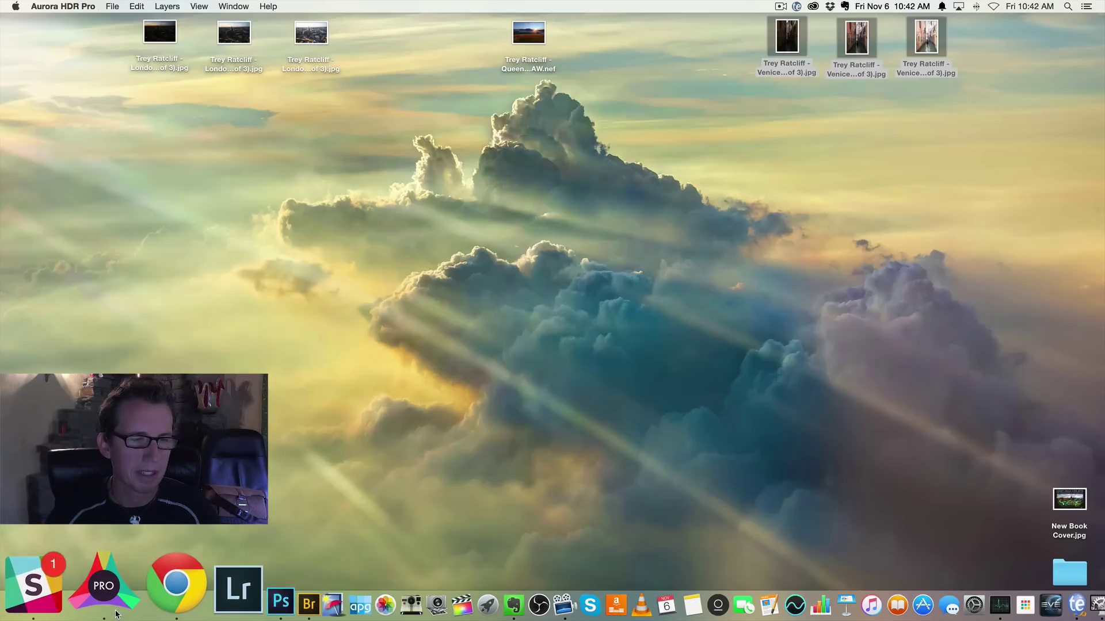
click(115, 615)
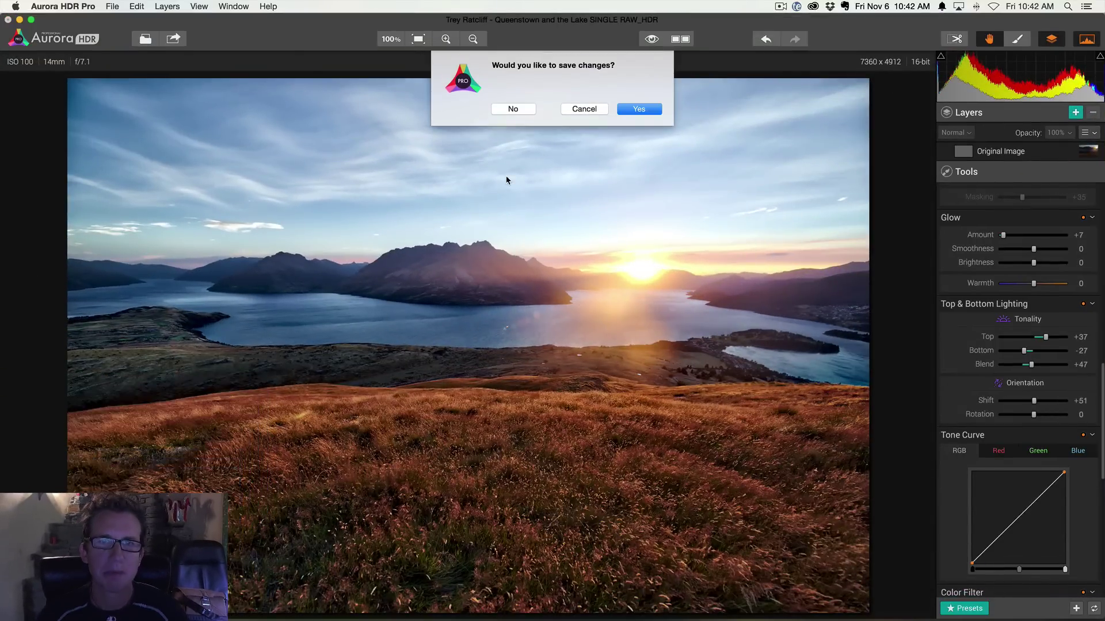
click(511, 109)
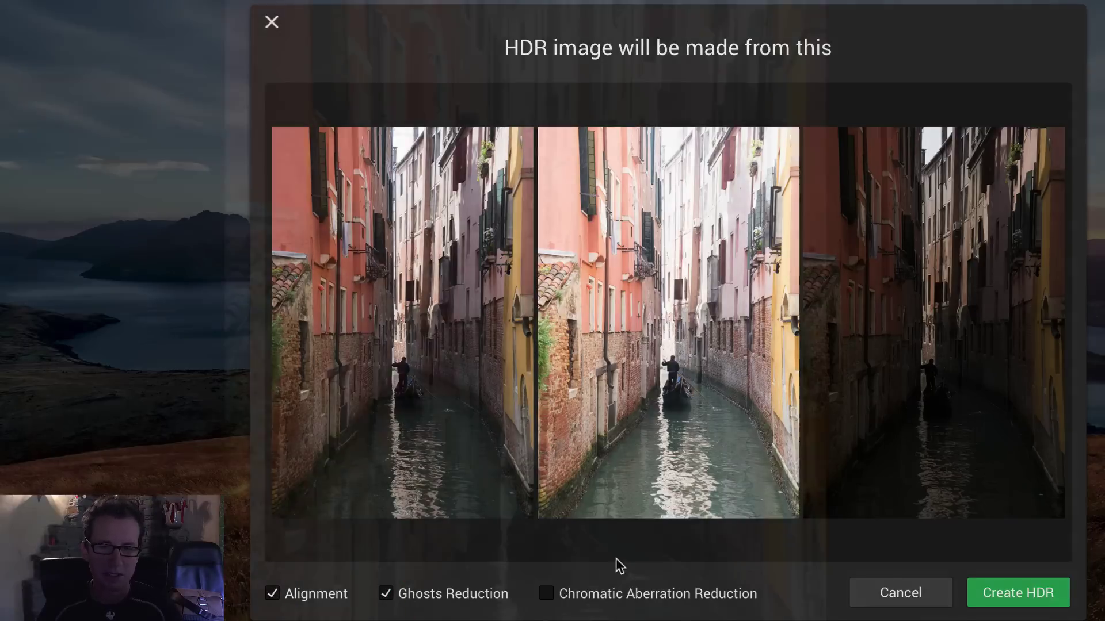
click(1007, 584)
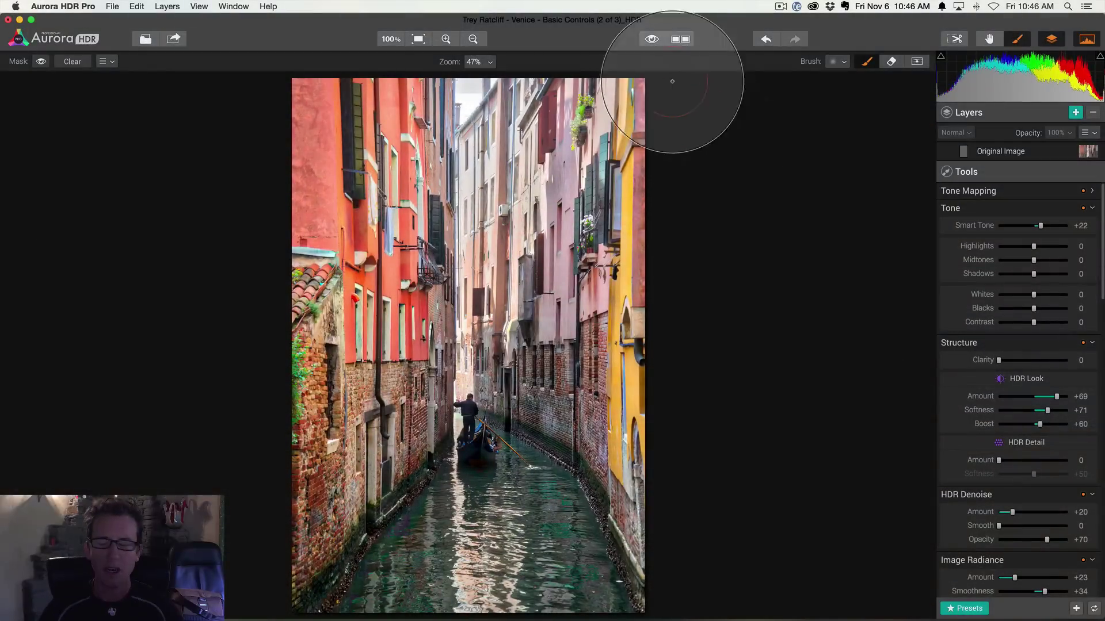
Step: Compare the processed Venice HDR against the unprocessed original twice
click(652, 41)
click(651, 40)
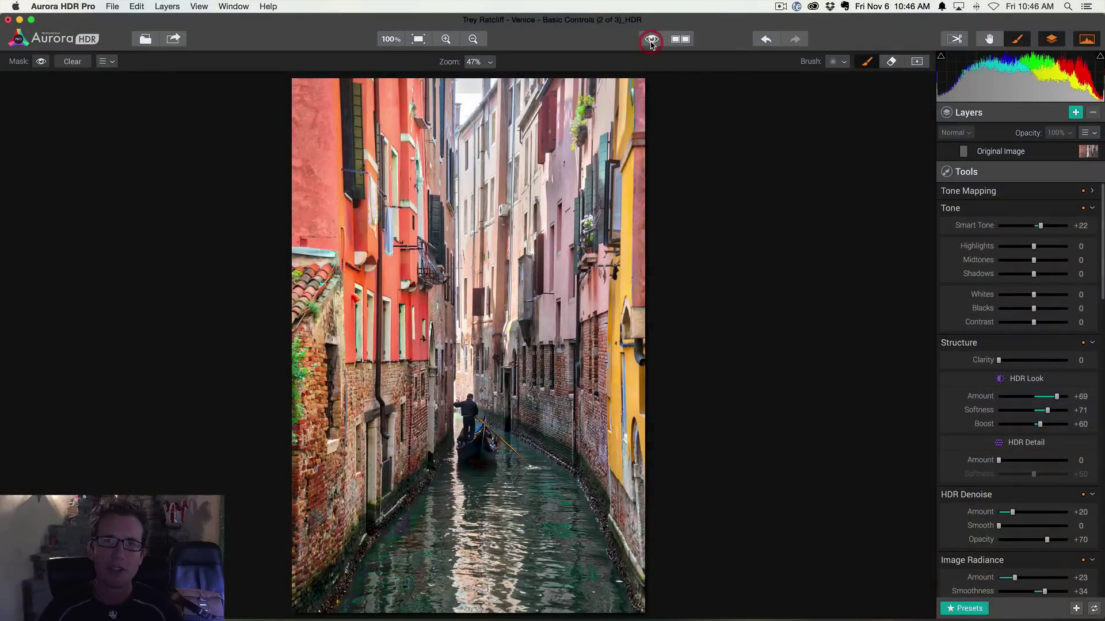
click(652, 41)
click(652, 40)
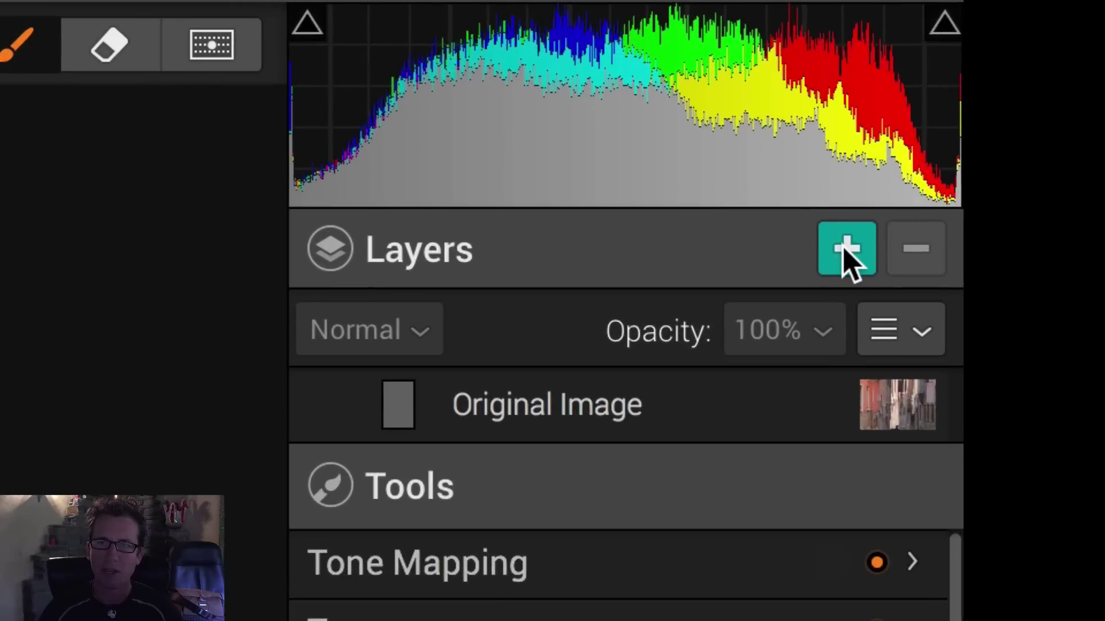
Step: Add a new layer named 'Glowy Glow'
click(1076, 112)
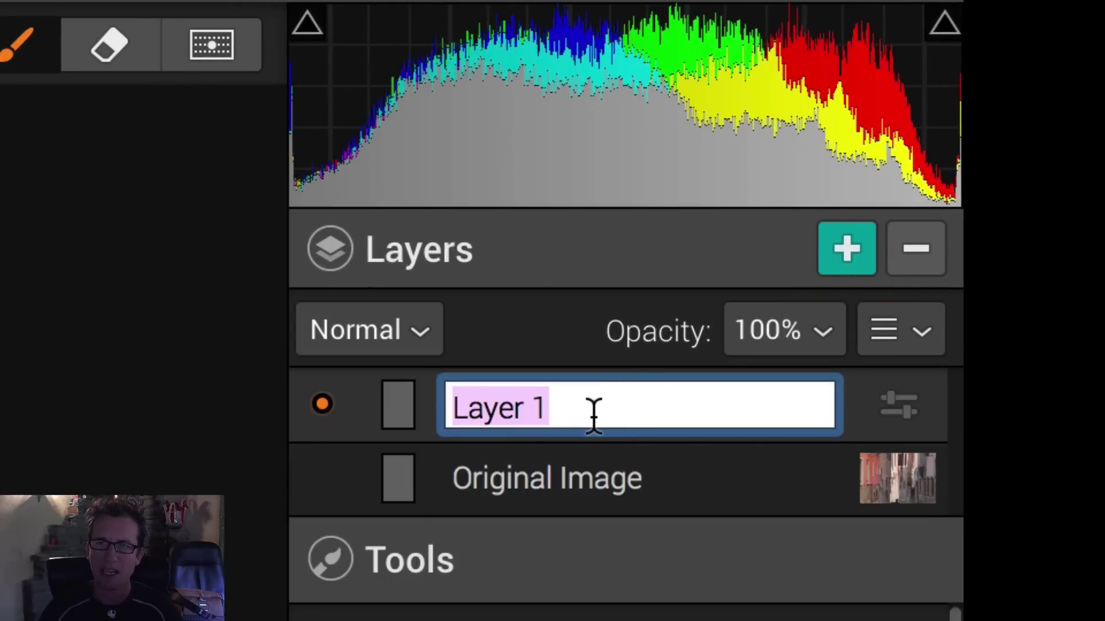
text(Glowy Glow)
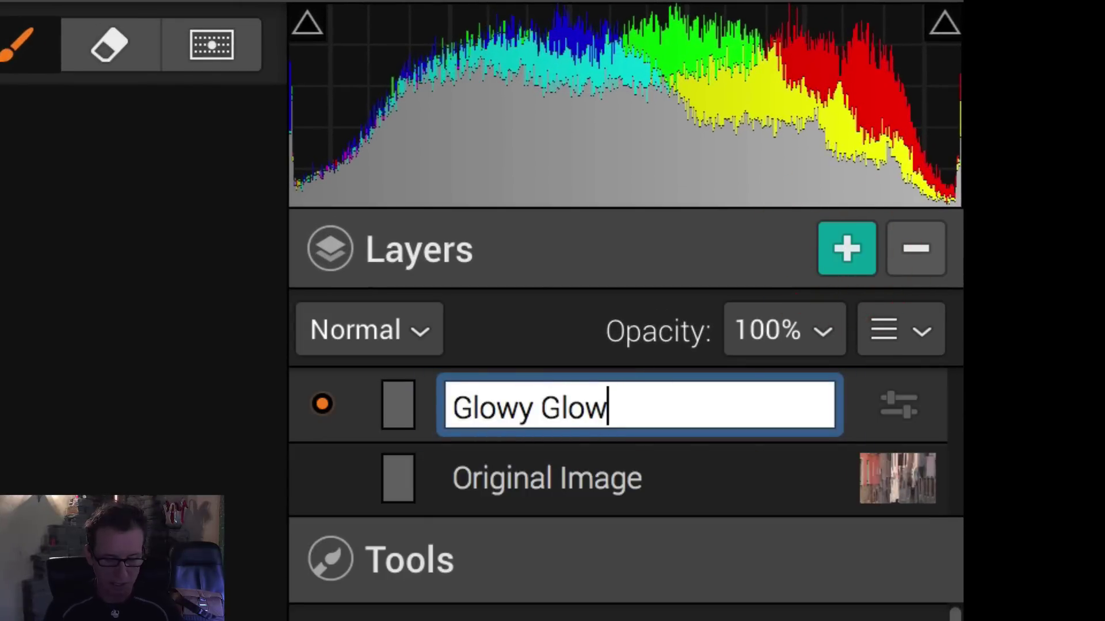
key(Return)
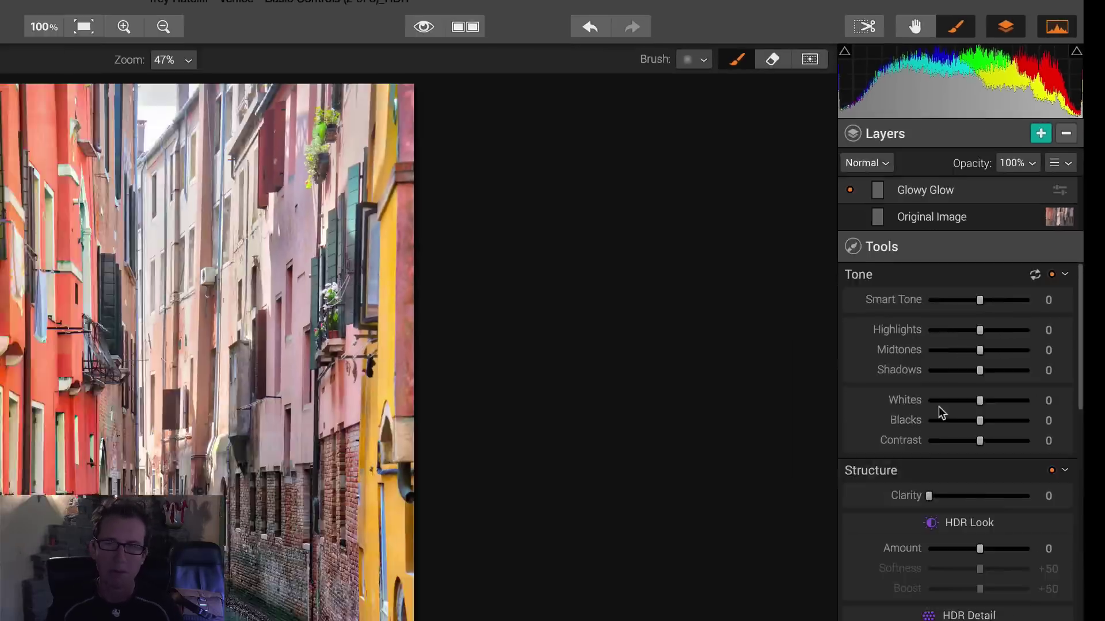
Step: Set Image Radiance Amount to +92, resetting its brightness to zero
scroll(1027, 427, down, 5)
scroll(1026, 427, down, 3)
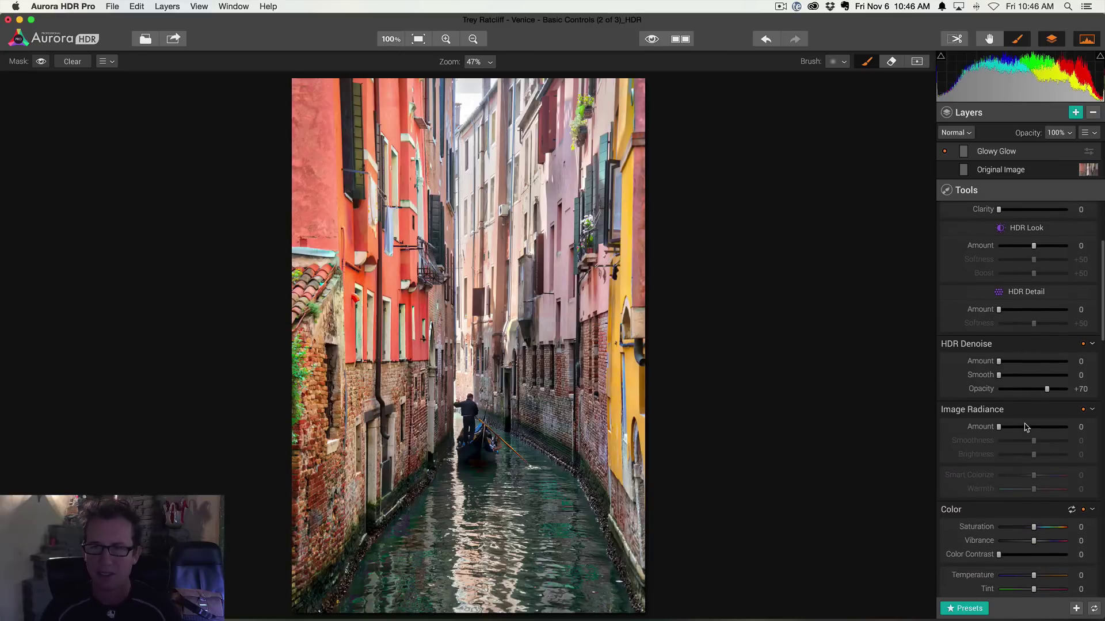
drag(1027, 427, 1046, 489)
double_click(984, 455)
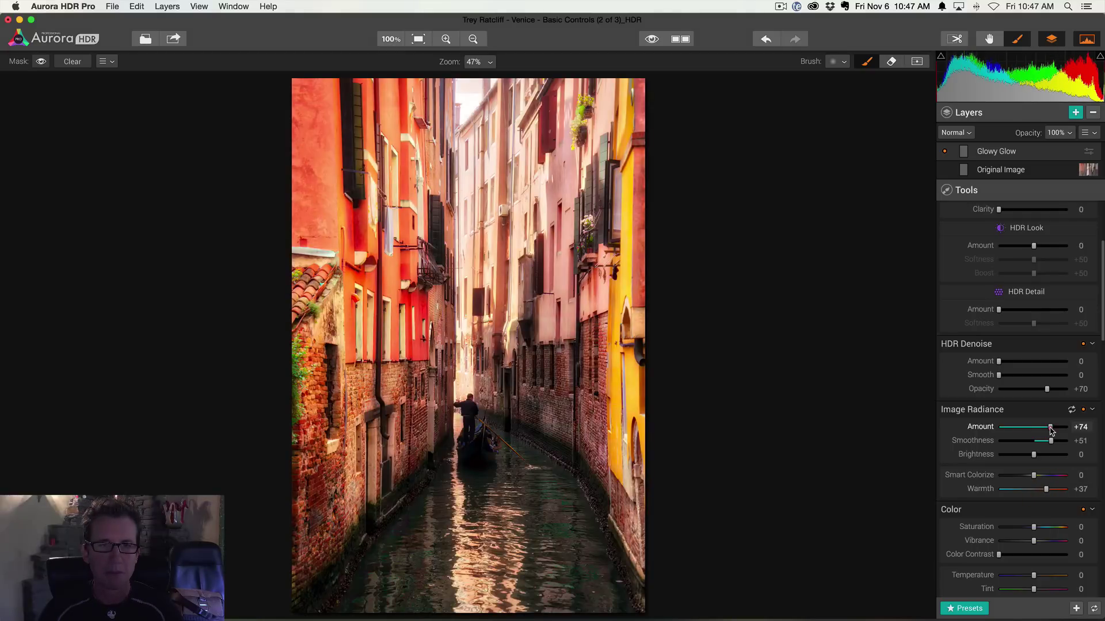
drag(1050, 429, 1062, 429)
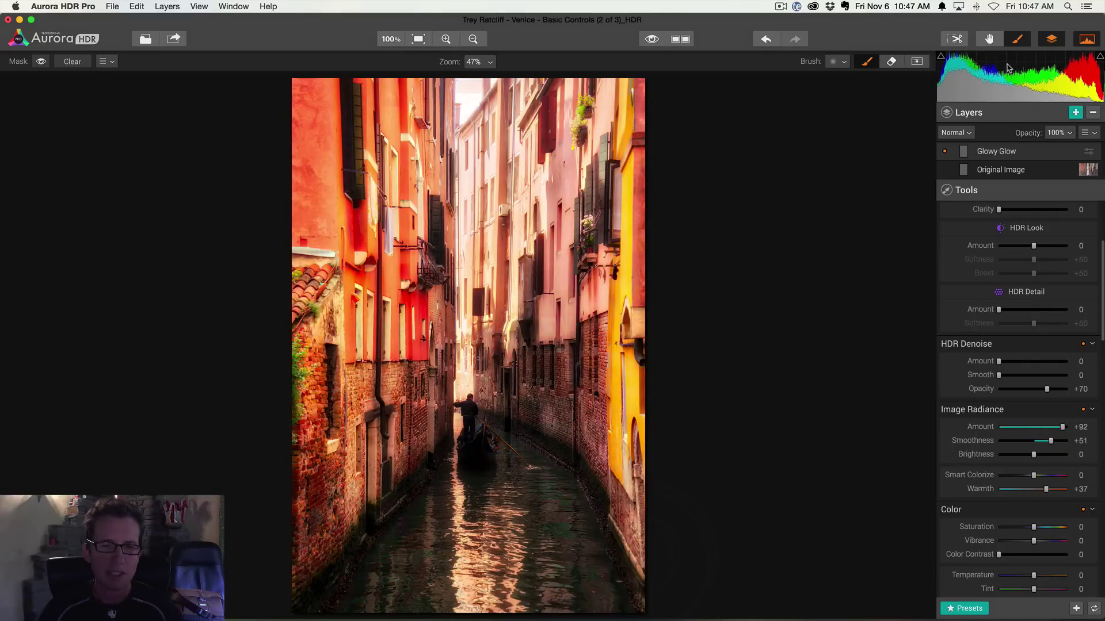
Step: With a smaller mask brush, paint the glow off the photo's centre and the canal water
click(989, 37)
click(1019, 36)
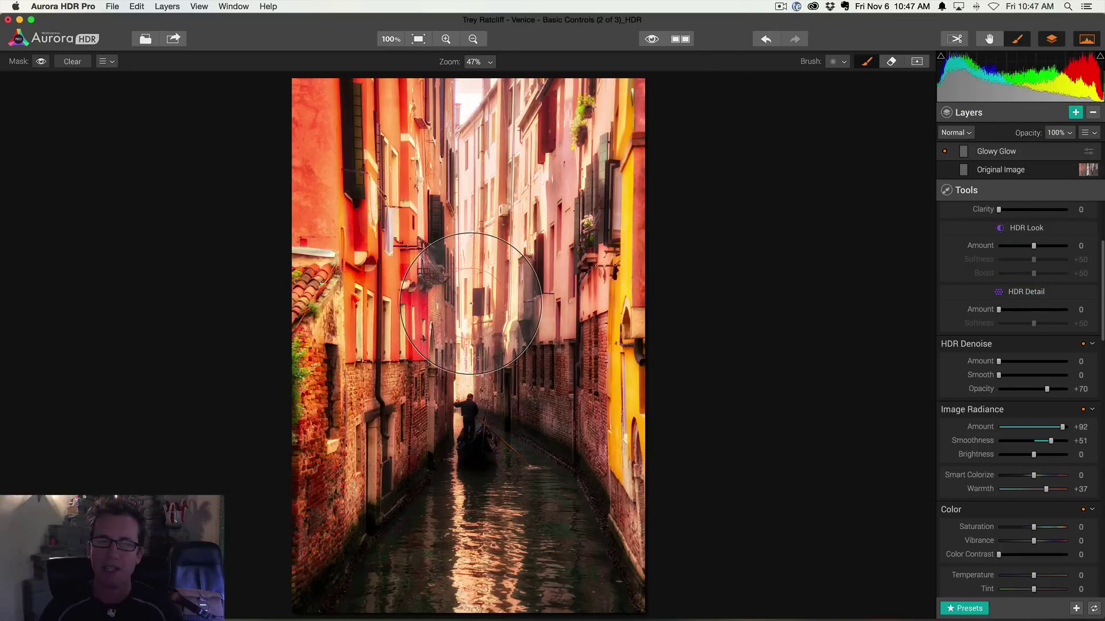
key(bracketleft)
key(bracketleft)
key(bracketleft)
key(bracketleft)
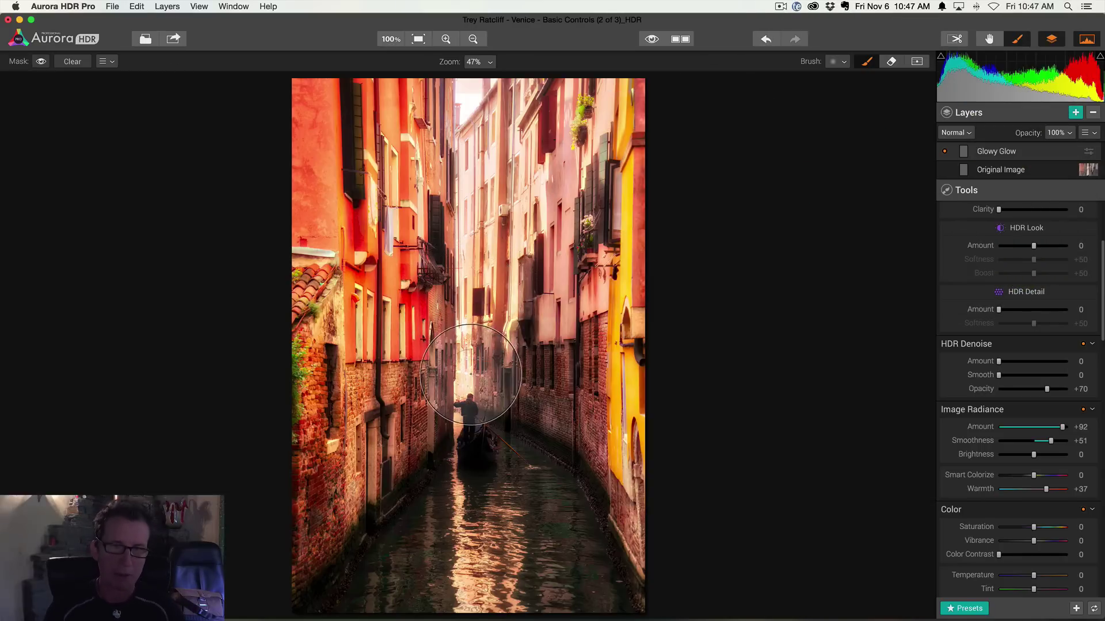
mouse_move(471, 374)
mouse_down()
mouse_move(470, 117)
mouse_move(470, 378)
mouse_up()
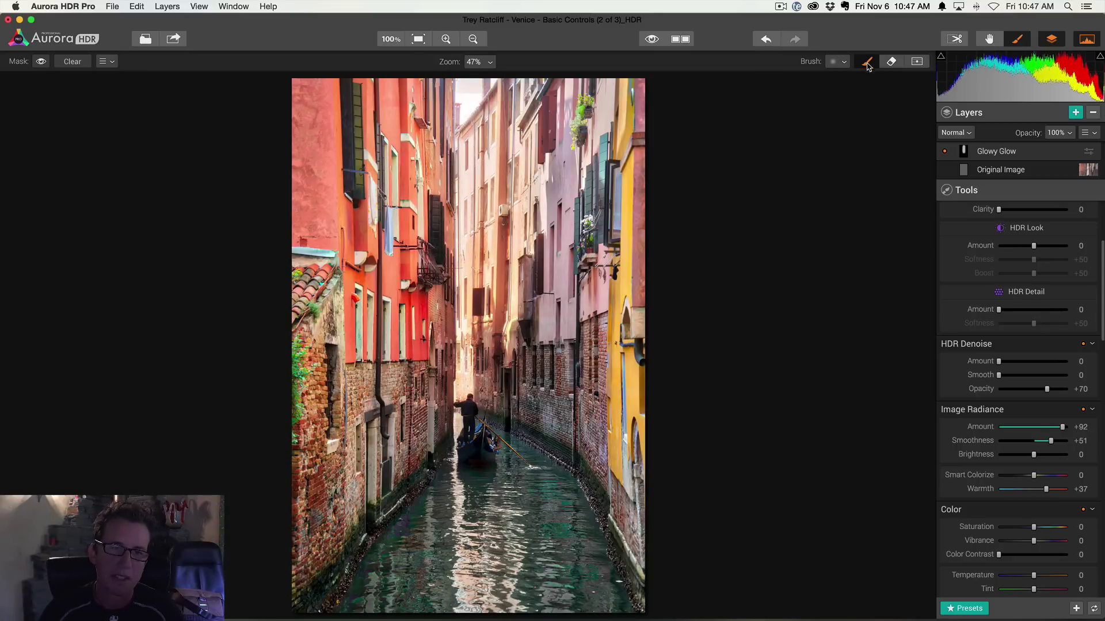
click(844, 61)
click(844, 62)
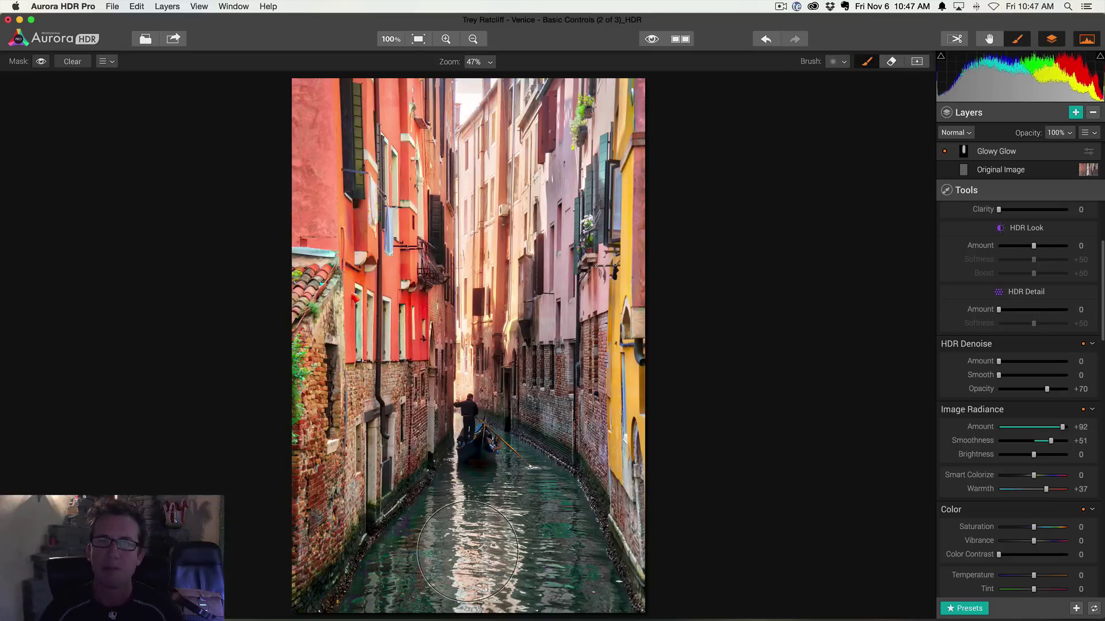
mouse_move(493, 496)
mouse_down()
mouse_move(489, 603)
mouse_move(498, 516)
mouse_move(551, 602)
mouse_move(526, 507)
mouse_move(568, 606)
mouse_move(500, 502)
mouse_move(513, 583)
mouse_move(493, 507)
mouse_move(458, 581)
mouse_up()
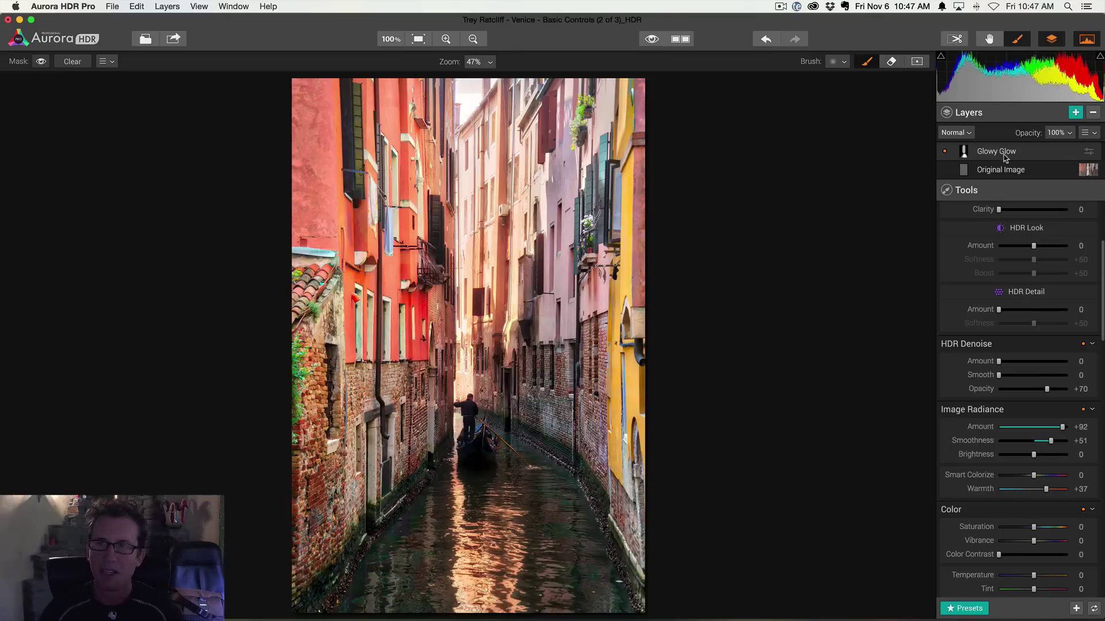
Step: Toggle the Glowy Glow layer's visibility to compare the result, leaving it visible
click(944, 153)
click(945, 153)
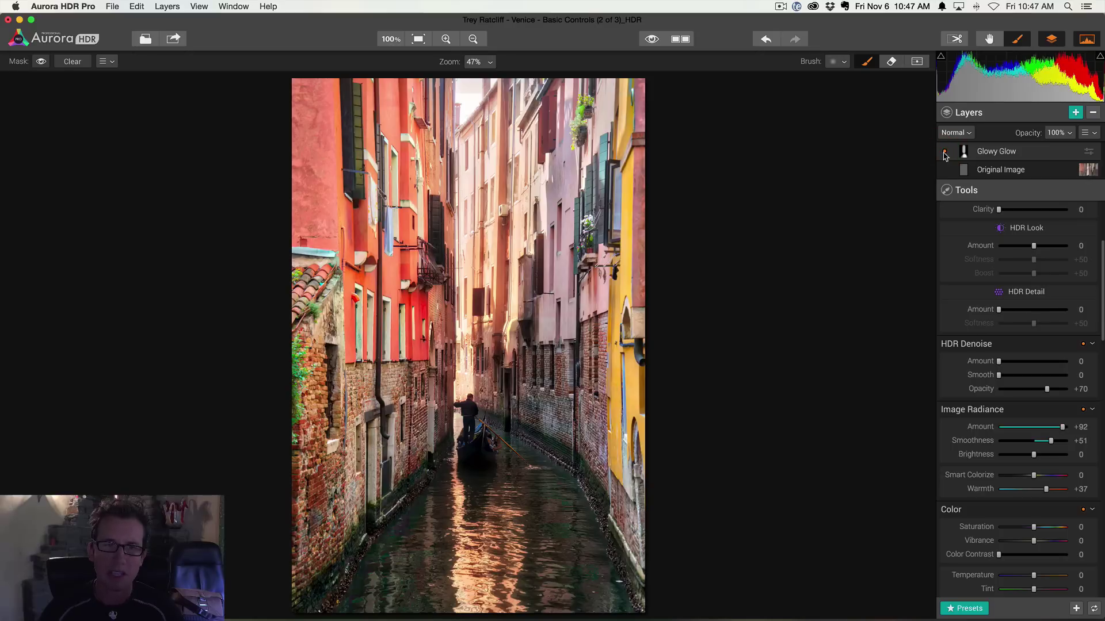
click(944, 153)
click(945, 153)
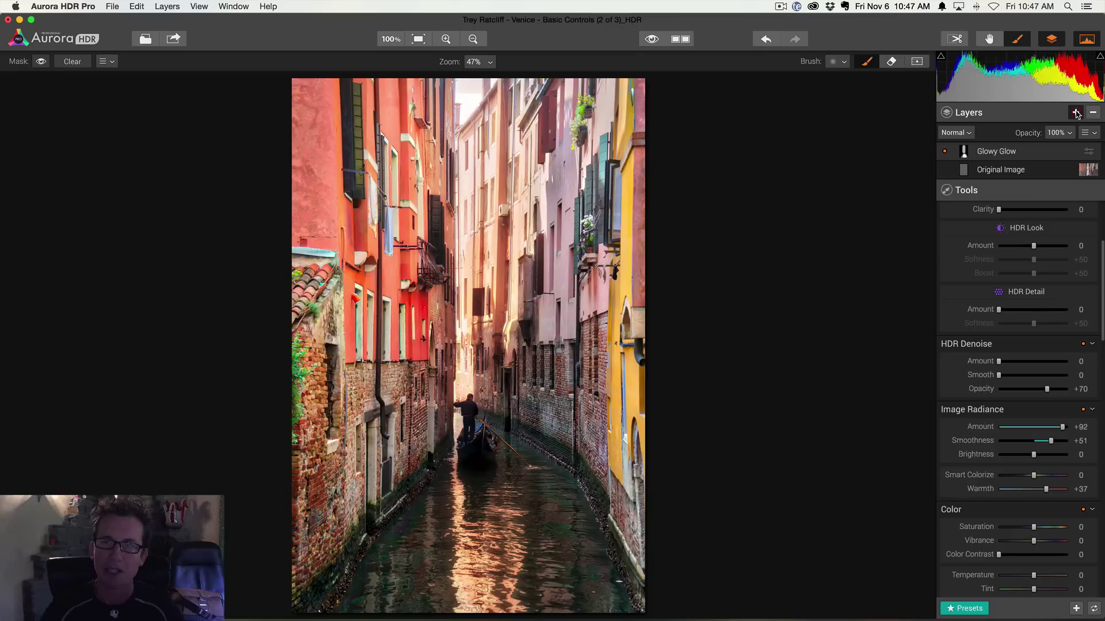
Step: Add a 'Detail' layer with HDR Look +23 and HDR Detail +52, brushed onto the centre and left red buildings
click(1076, 113)
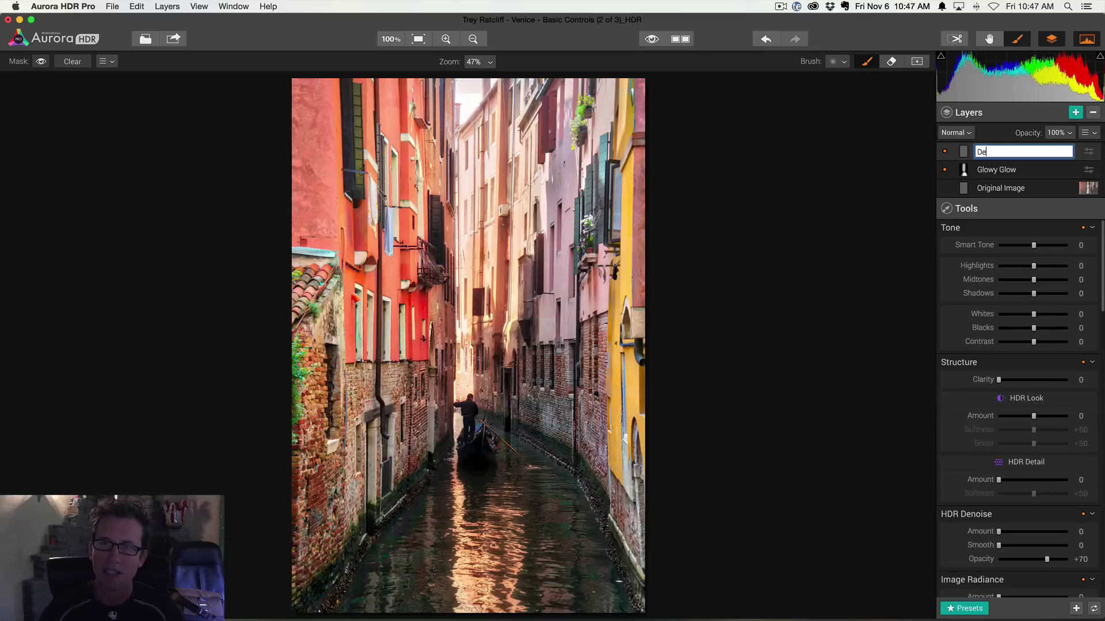
text(Detail)
key(Return)
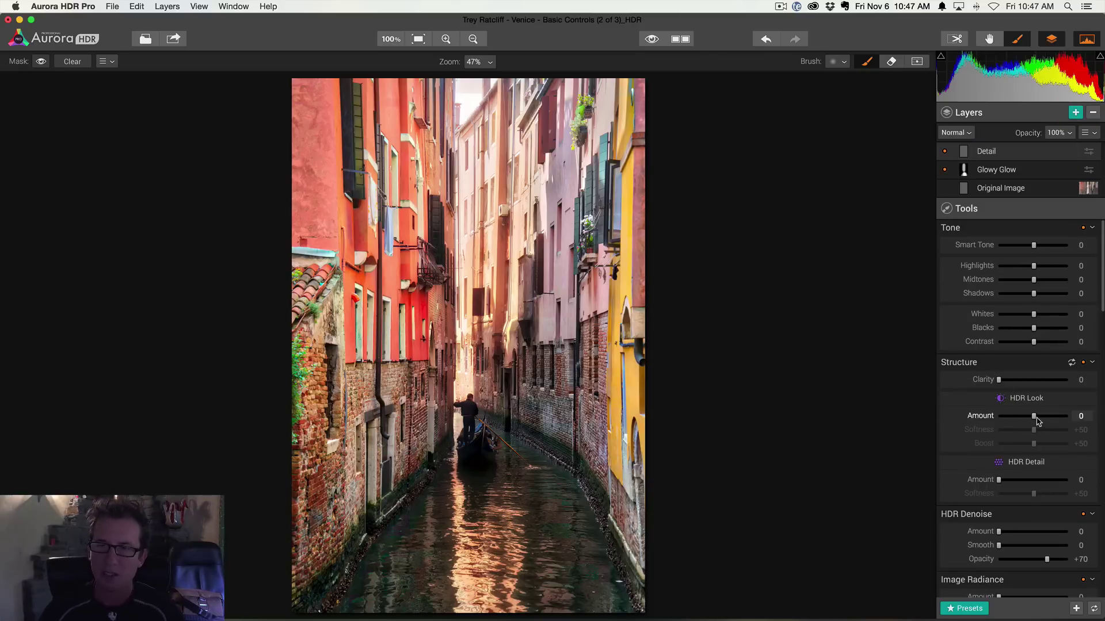
drag(1034, 416, 1040, 416)
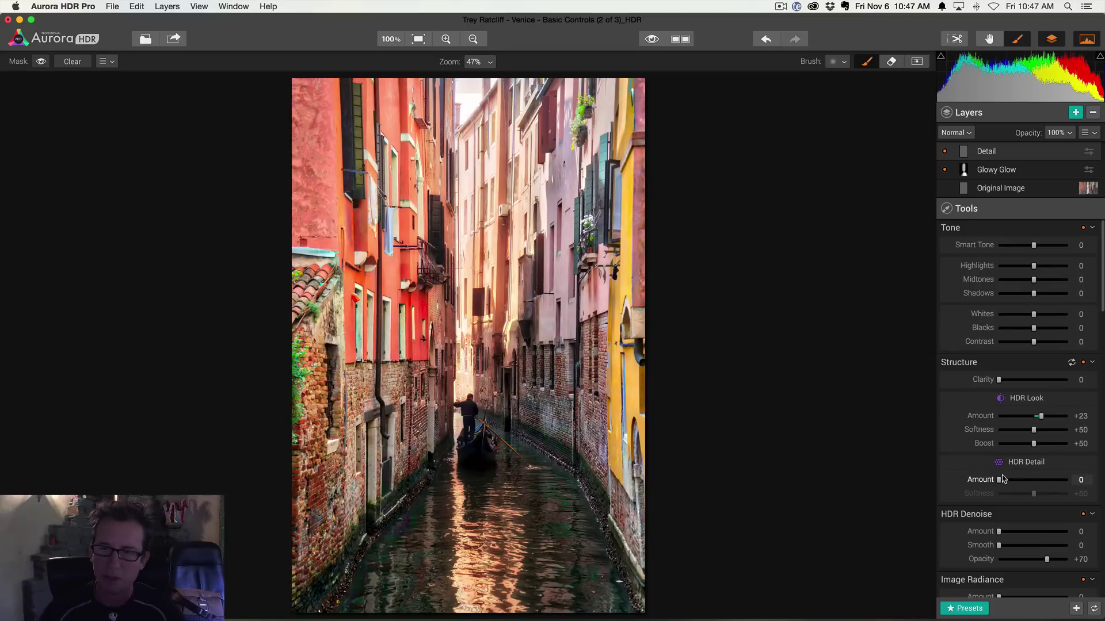
drag(998, 480, 1035, 480)
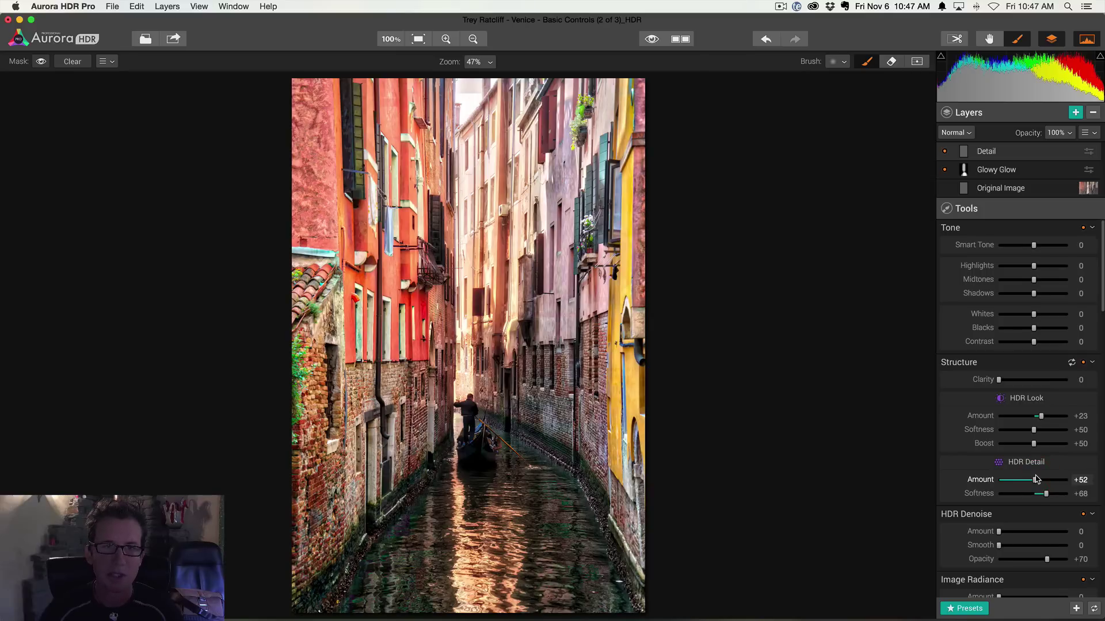
mouse_move(576, 299)
mouse_down()
mouse_move(543, 259)
mouse_move(534, 189)
mouse_move(539, 300)
mouse_move(549, 342)
mouse_move(547, 202)
mouse_move(561, 336)
mouse_up()
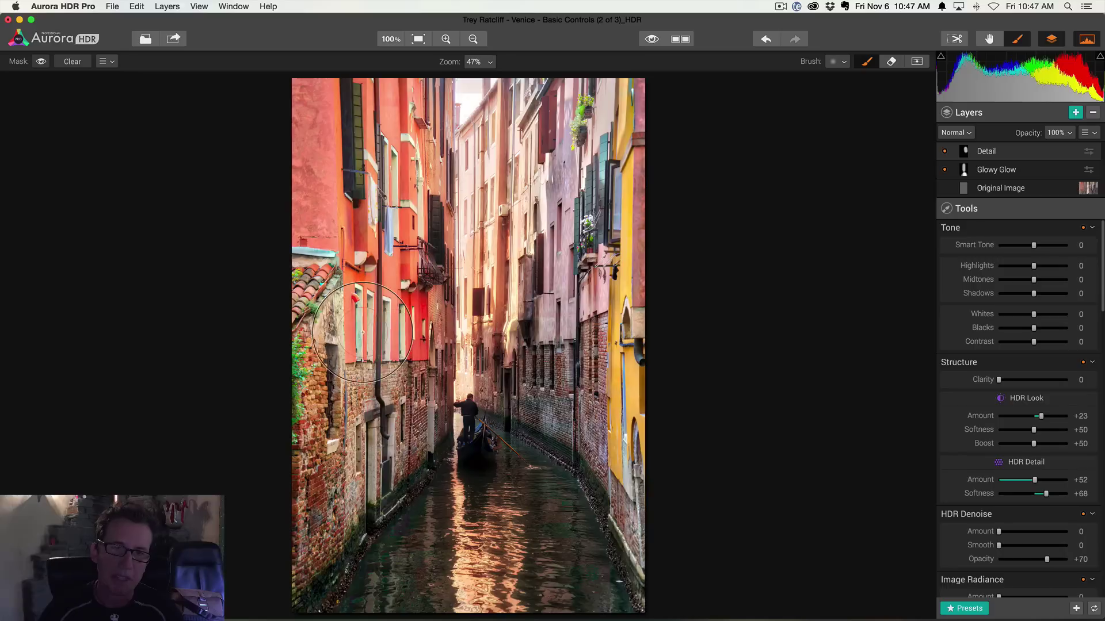
mouse_move(362, 333)
mouse_down()
mouse_move(363, 141)
mouse_move(387, 225)
mouse_move(395, 180)
mouse_move(397, 236)
mouse_move(367, 219)
mouse_move(328, 152)
mouse_move(330, 140)
mouse_move(356, 243)
mouse_move(395, 149)
mouse_move(398, 312)
mouse_move(376, 97)
mouse_move(527, 162)
mouse_move(516, 234)
mouse_move(503, 146)
mouse_move(511, 254)
mouse_move(574, 207)
mouse_move(597, 314)
mouse_move(584, 145)
mouse_move(585, 264)
mouse_move(615, 295)
mouse_move(612, 363)
mouse_move(662, 284)
mouse_up()
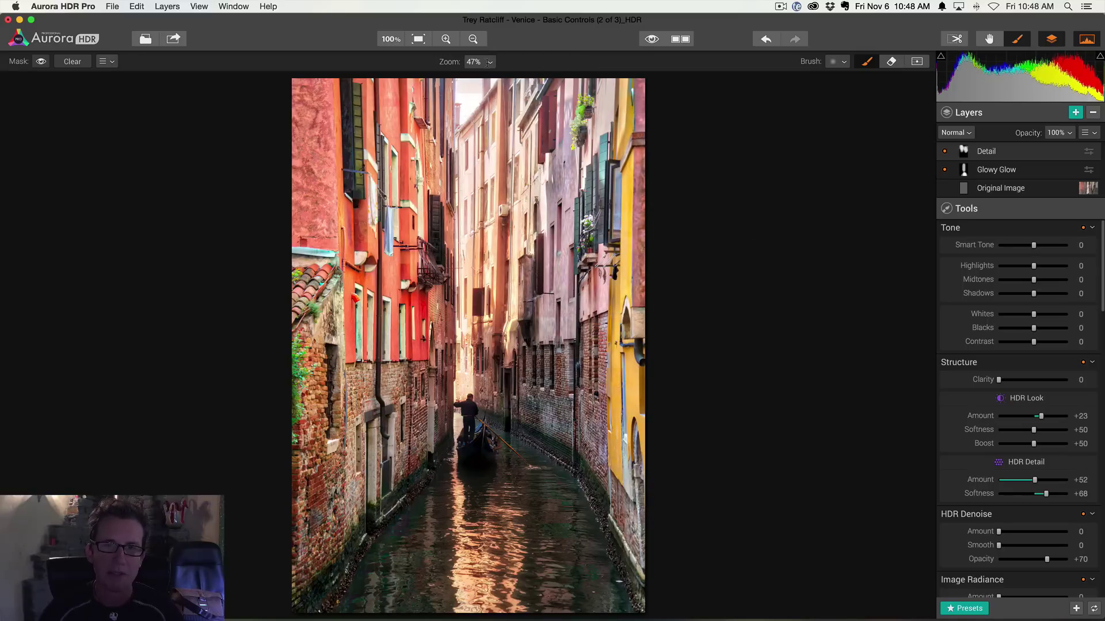
click(945, 152)
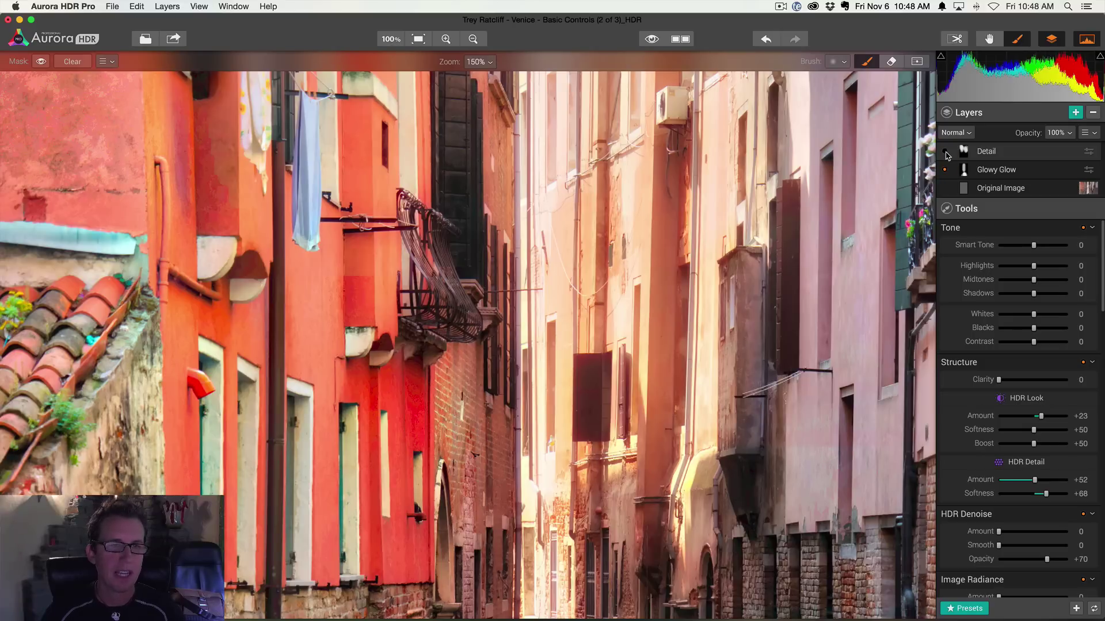
click(945, 152)
click(945, 152)
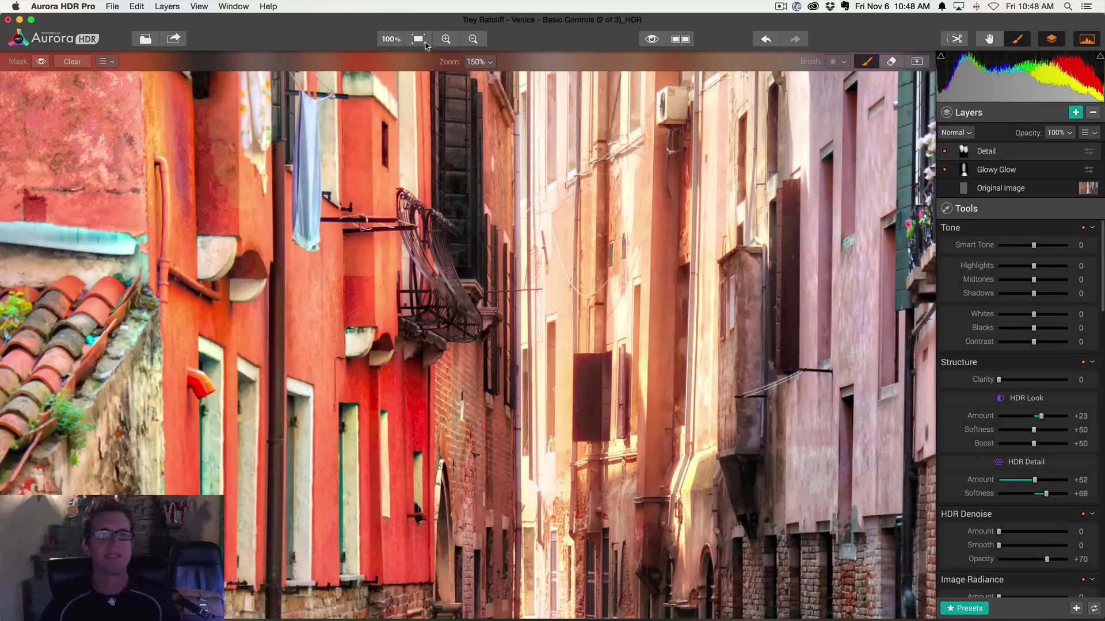
click(418, 39)
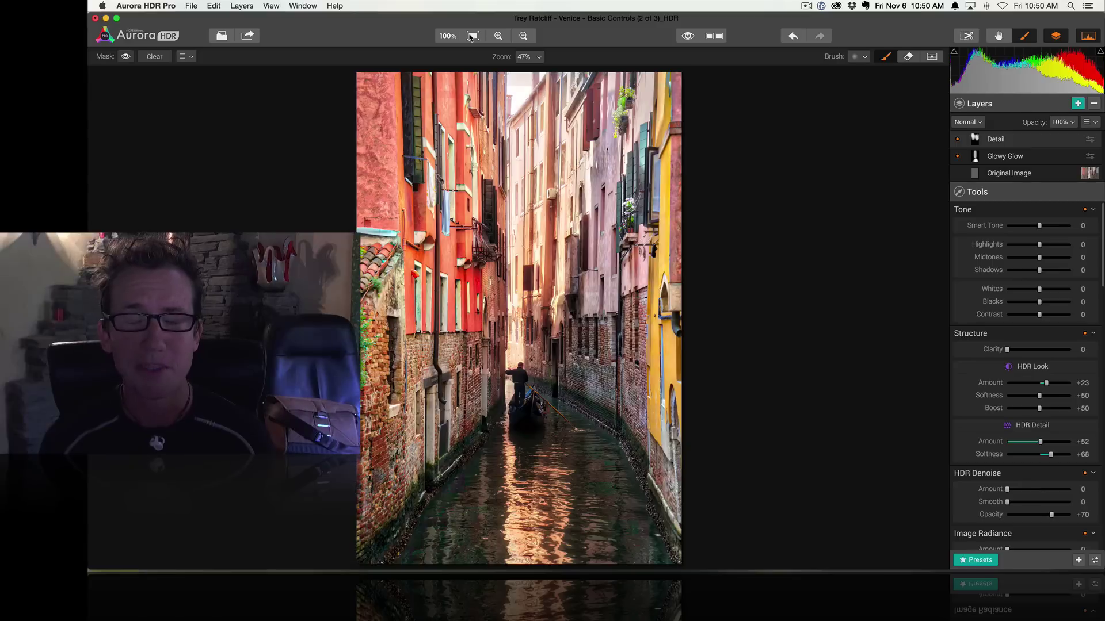